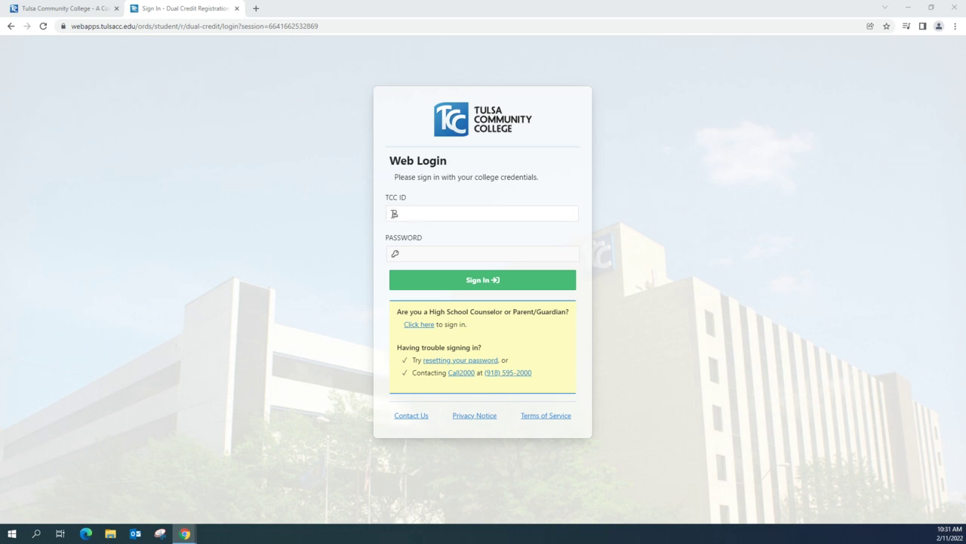
# Step: Switch to the Tulsa Community College homepage tab
pyautogui.click(66, 16)
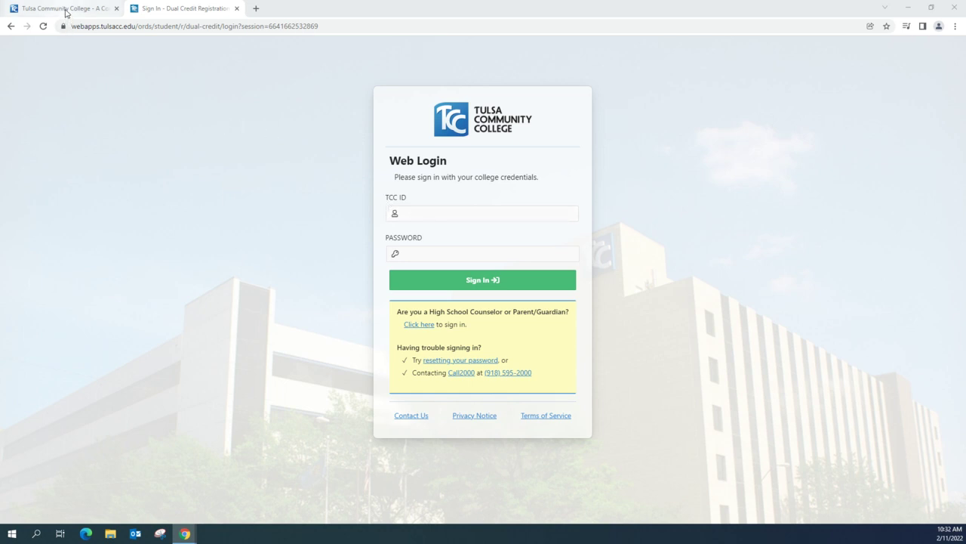
# Step: Return to the Dual Credit Registration sign-in page and log in with the student's TCC ID and password
pyautogui.click(188, 9)
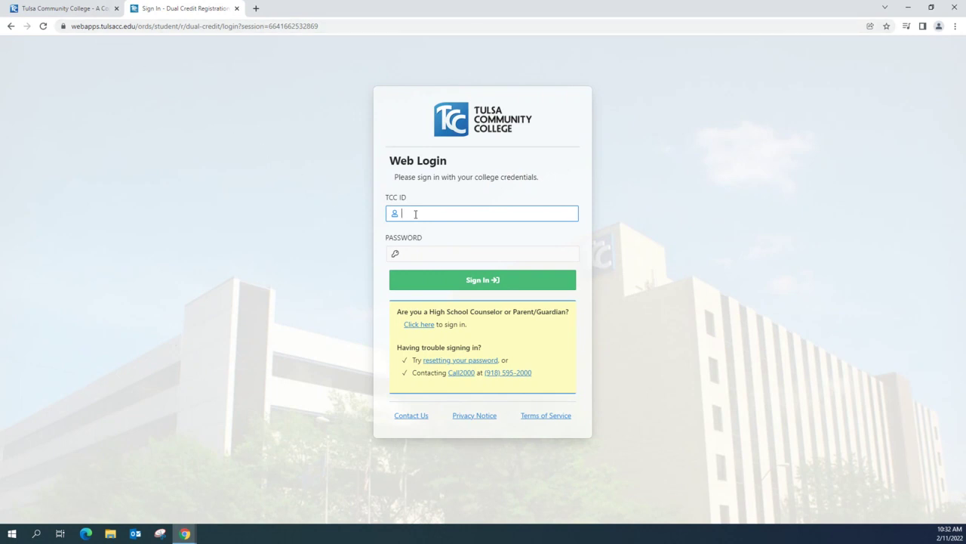
pyautogui.press('Tab')
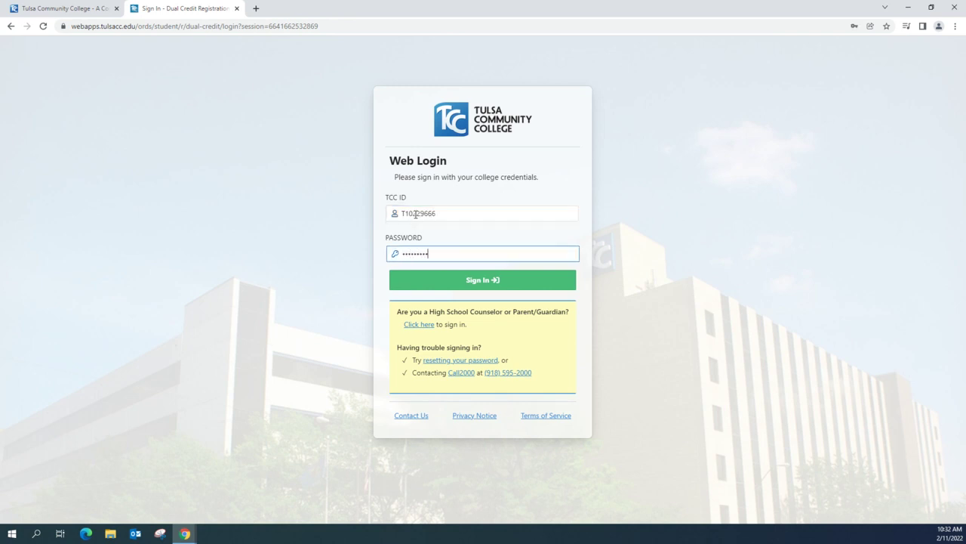
pyautogui.click(472, 280)
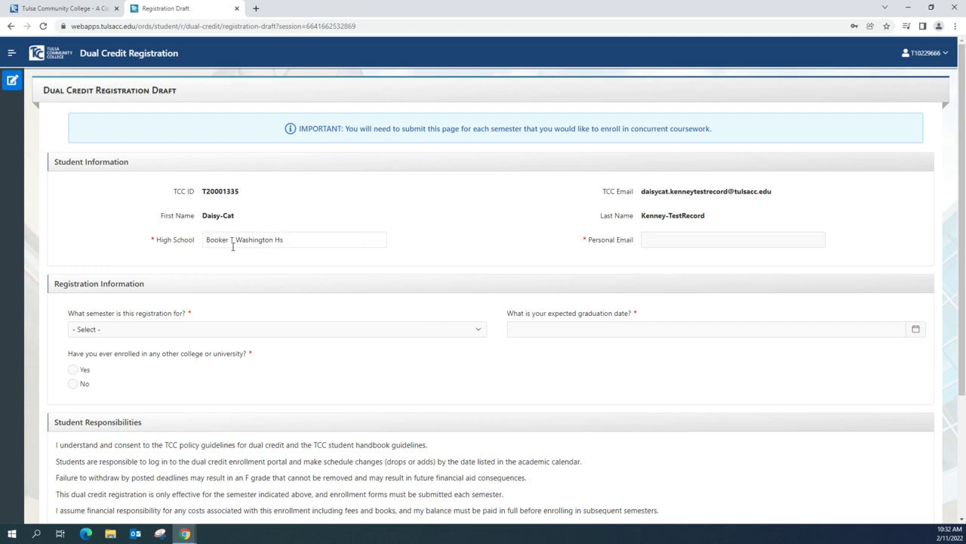
# Step: Enter the student's personal e-mail address on the draft form and expand the semester choices
pyautogui.click(648, 242)
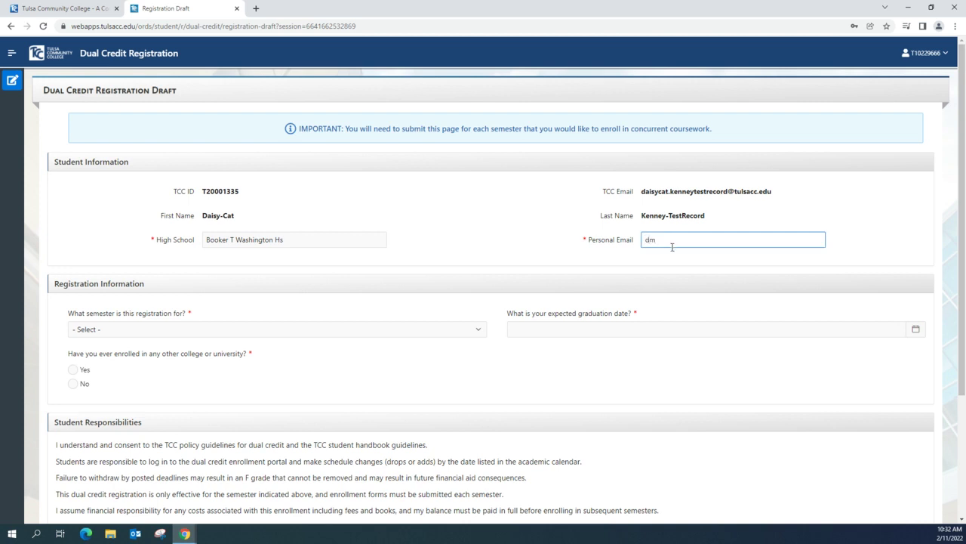
pyautogui.click(479, 331)
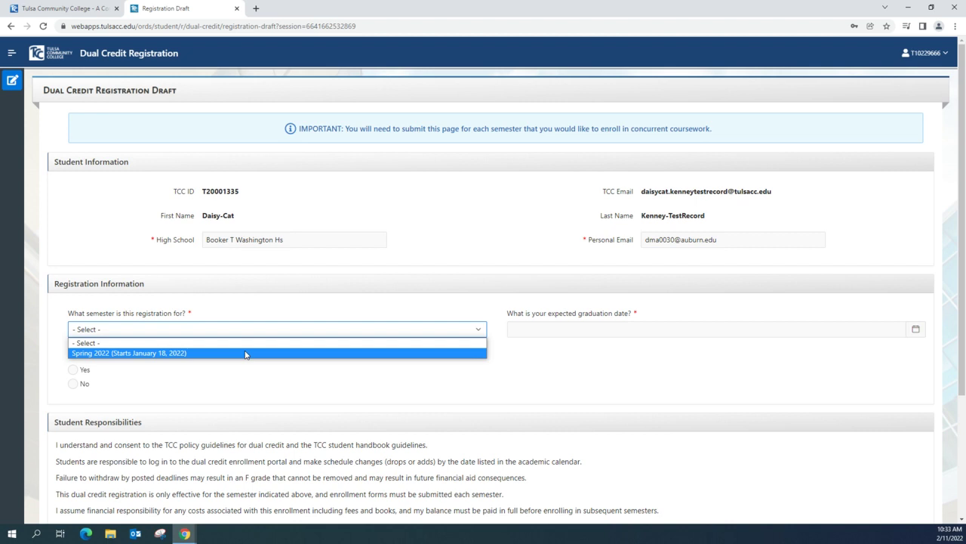
# Step: Choose Spring 2022 as the semester and May 19, 2023 as the expected graduation date
pyautogui.click(245, 352)
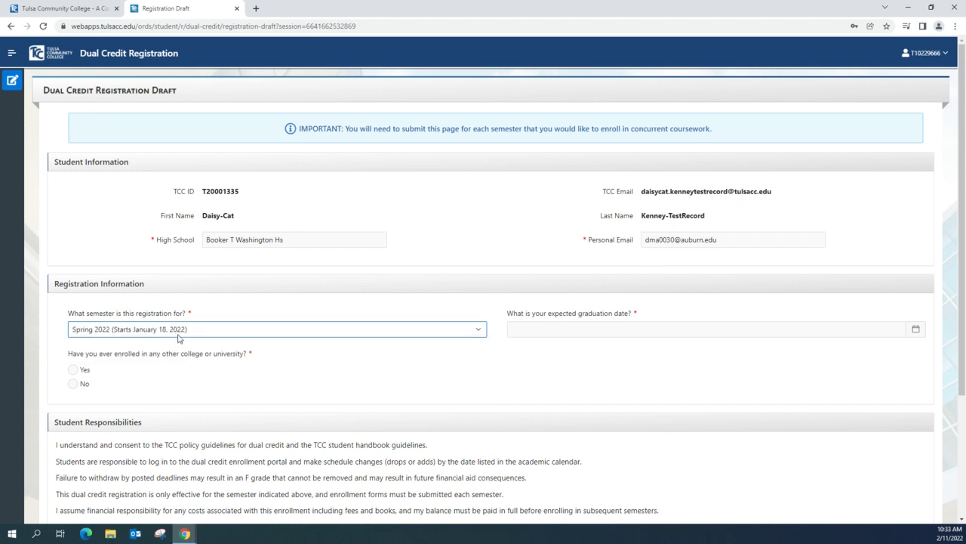
pyautogui.click(907, 329)
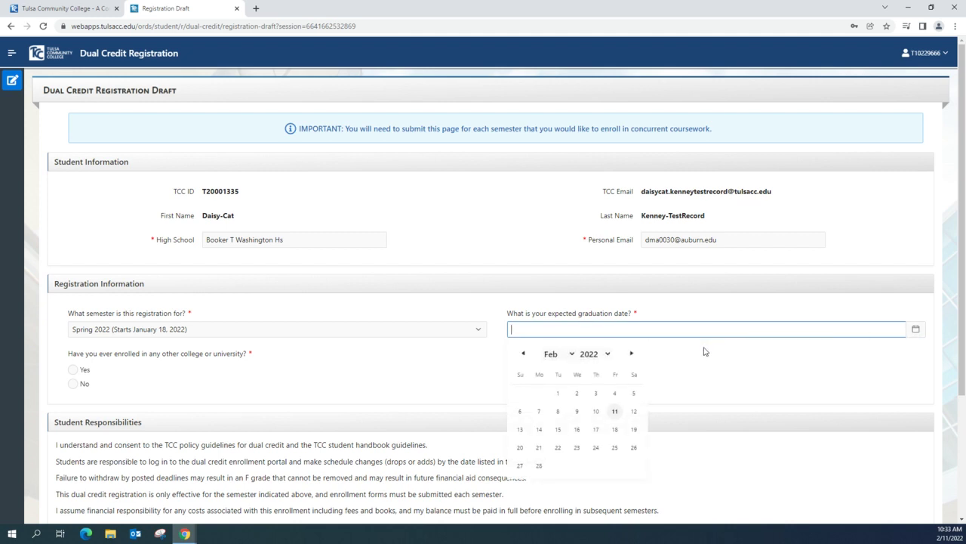
pyautogui.click(572, 356)
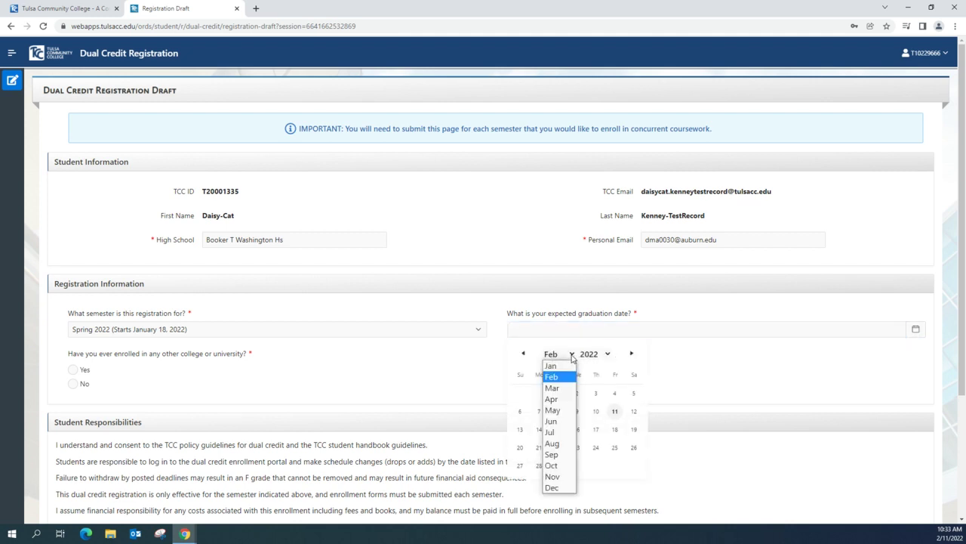
pyautogui.click(553, 410)
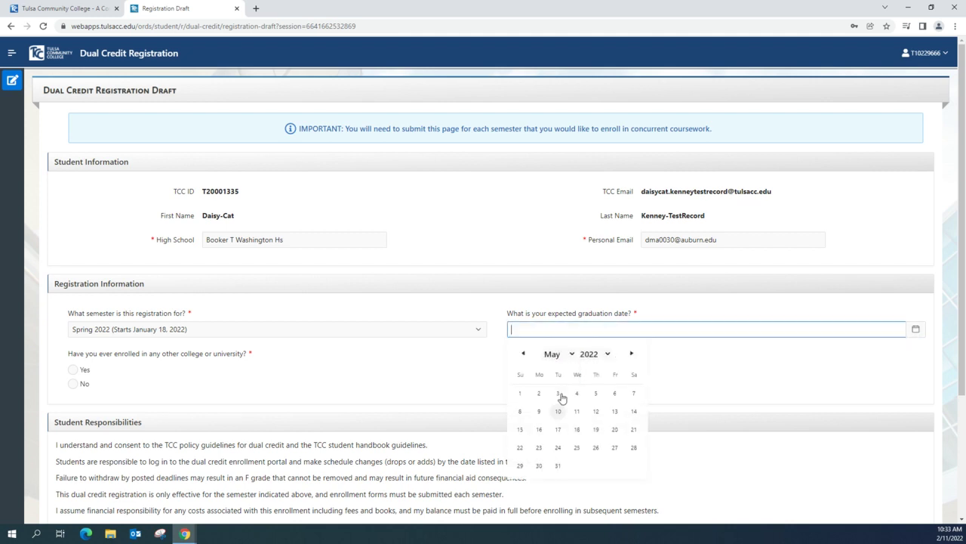
pyautogui.click(602, 355)
pyautogui.click(594, 399)
pyautogui.click(615, 430)
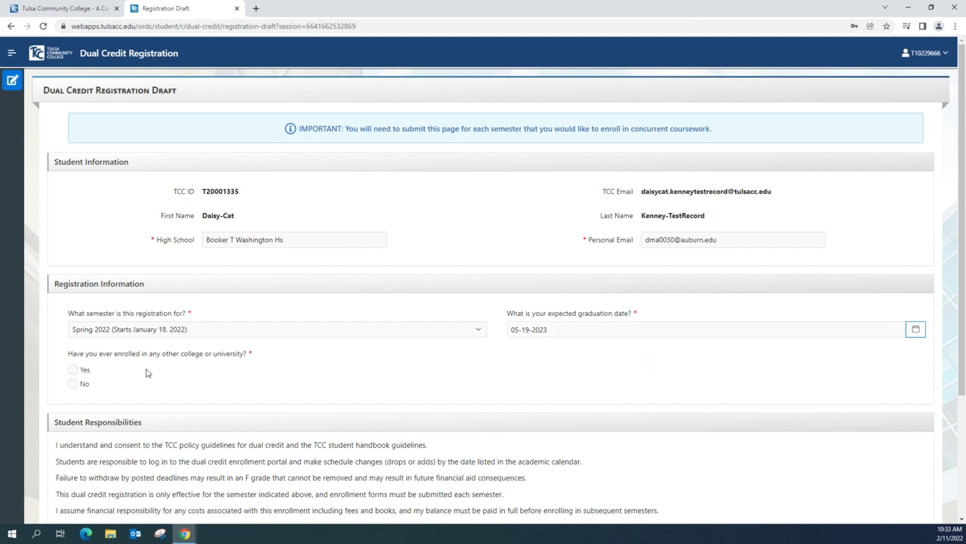
# Step: Answer No to prior college enrollment, read the Faculty Association letter, acknowledge responsibilities and submit
pyautogui.scroll(-1, 119, 366)
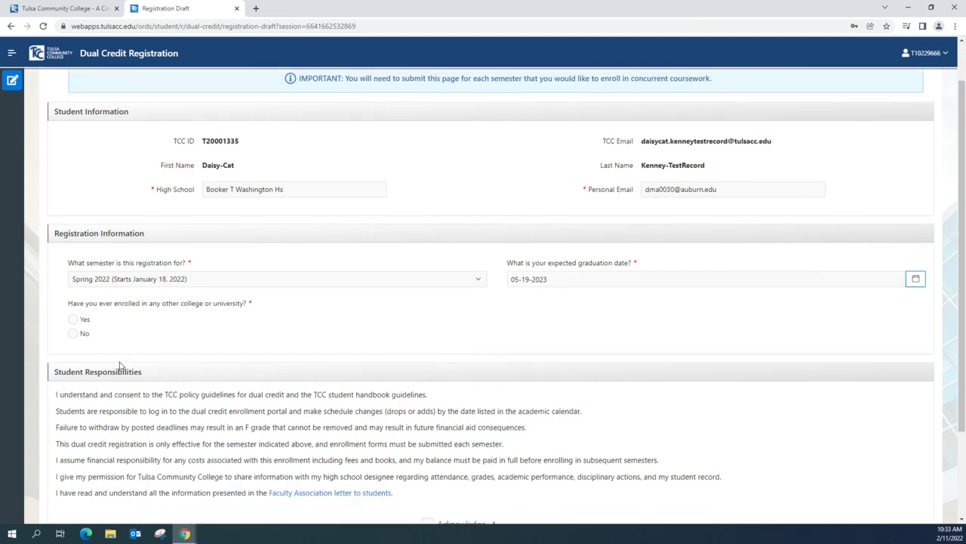
pyautogui.click(73, 333)
pyautogui.scroll(-2, 306, 317)
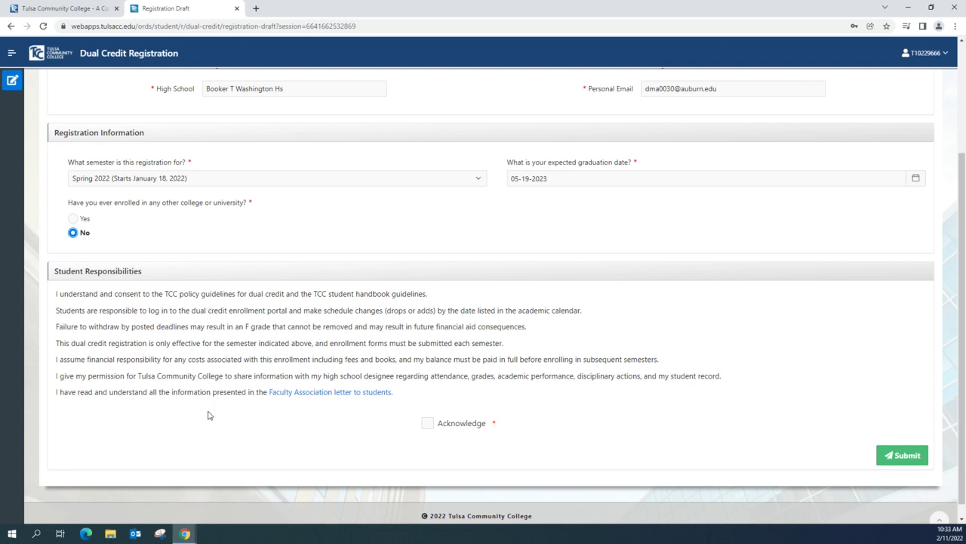
pyautogui.click(329, 392)
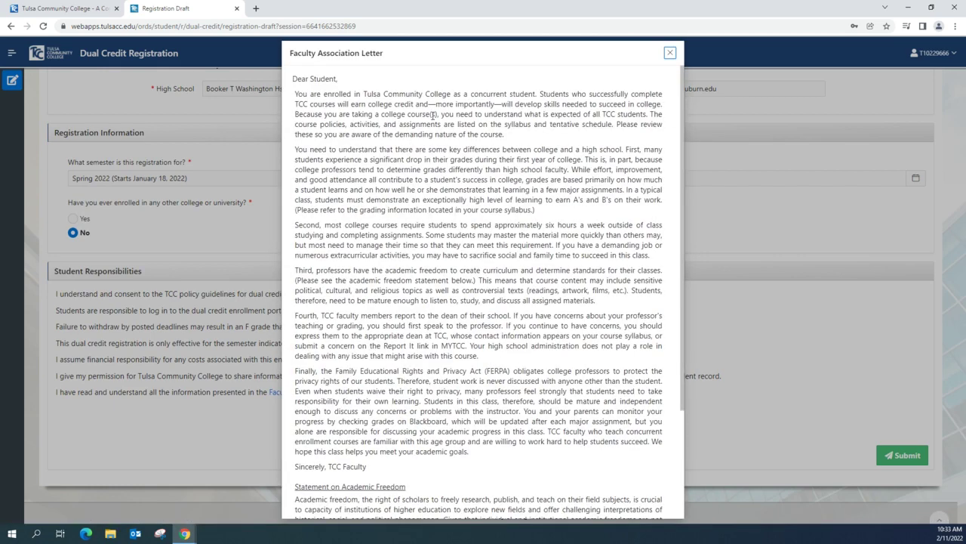
pyautogui.scroll(-4, 423, 269)
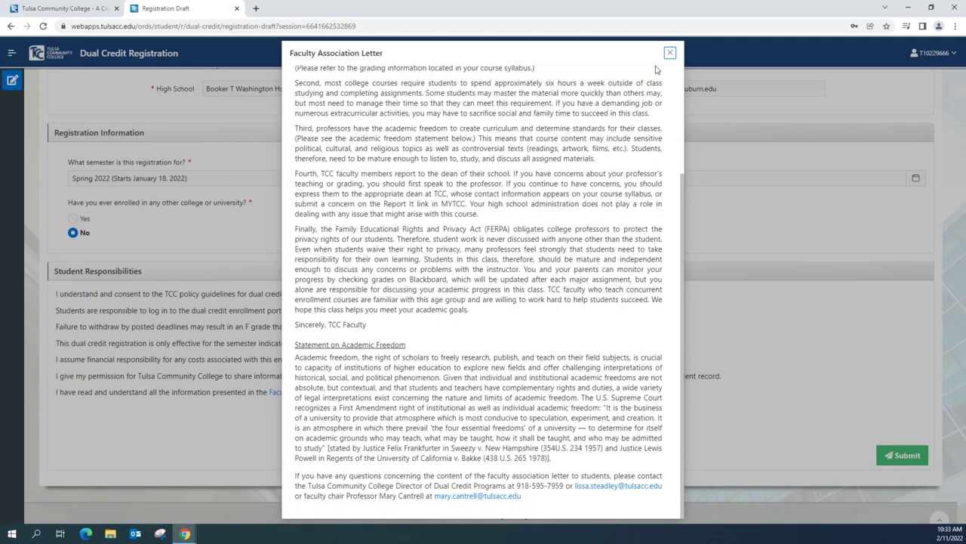
pyautogui.click(670, 53)
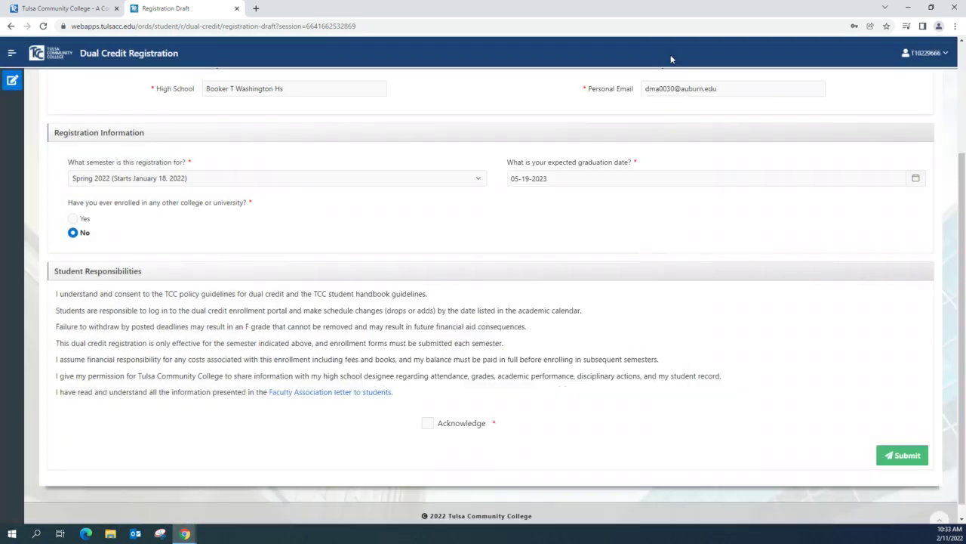
pyautogui.click(428, 424)
pyautogui.click(898, 464)
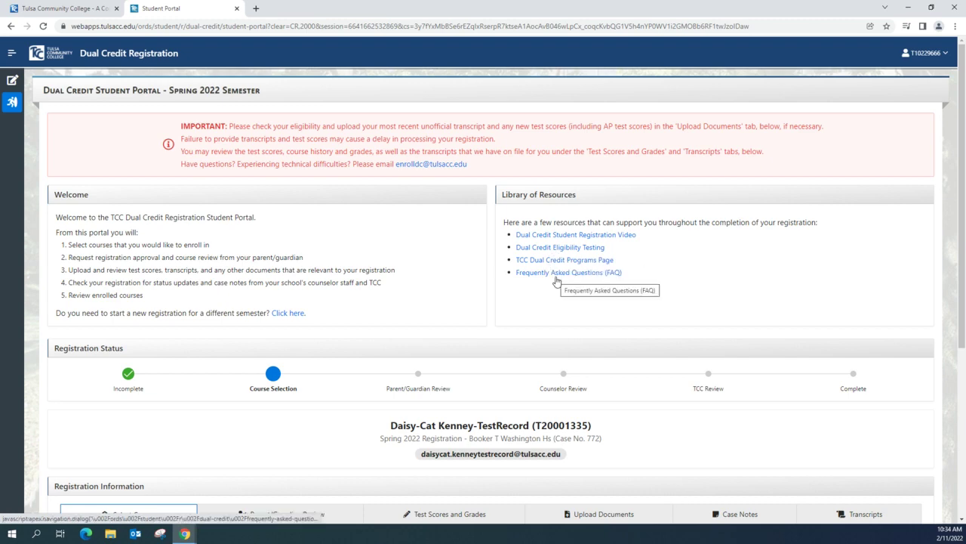
# Step: Scroll down the Spring 2022 student portal to the empty Select Courses table
pyautogui.scroll(-1, 546, 299)
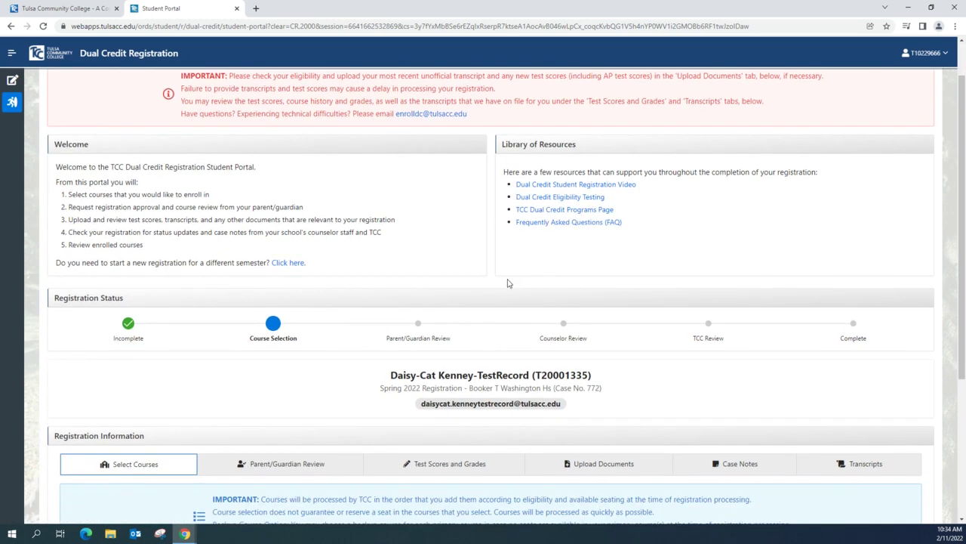
pyautogui.scroll(-2, 485, 281)
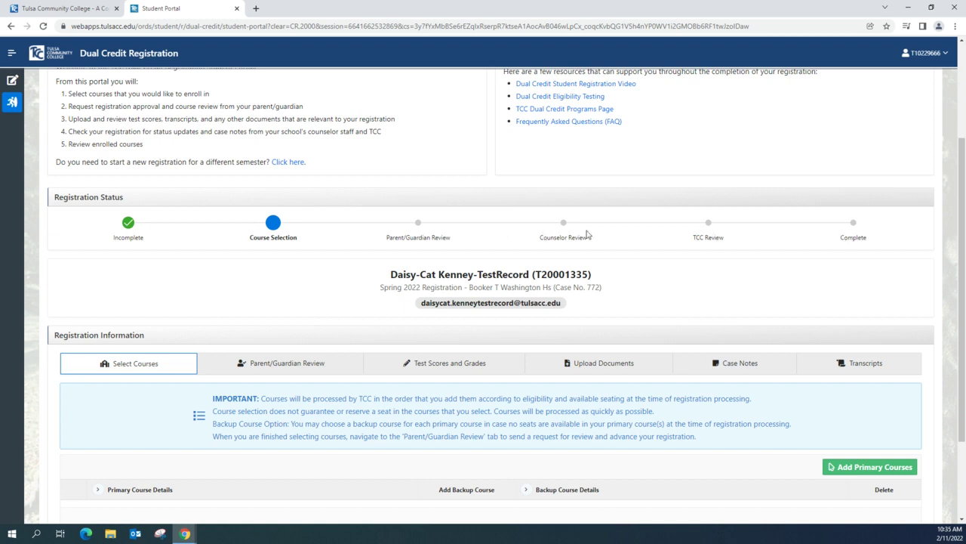
pyautogui.scroll(-1, 828, 239)
pyautogui.scroll(-1, 828, 239)
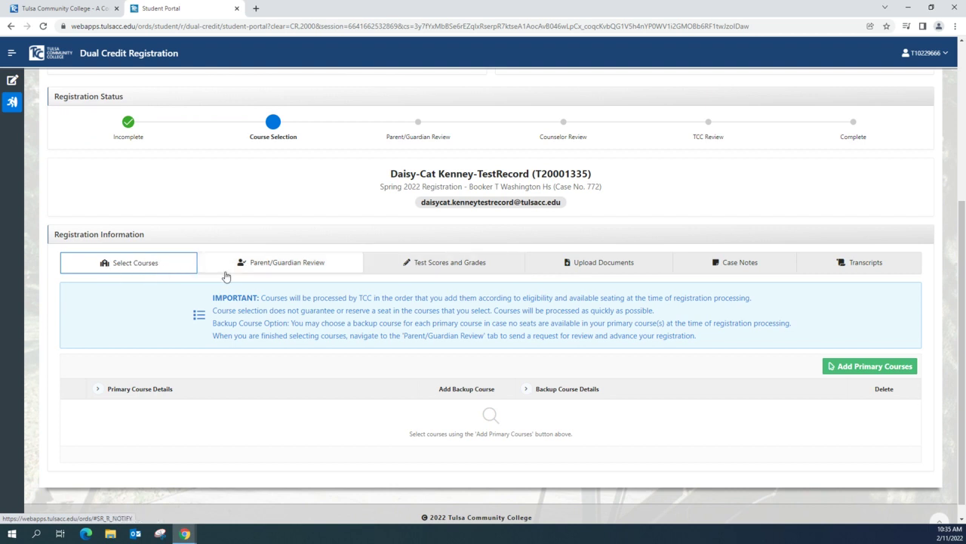
# Step: Look through the Test Scores and Grades table, then move to the empty Upload Documents section
pyautogui.click(472, 273)
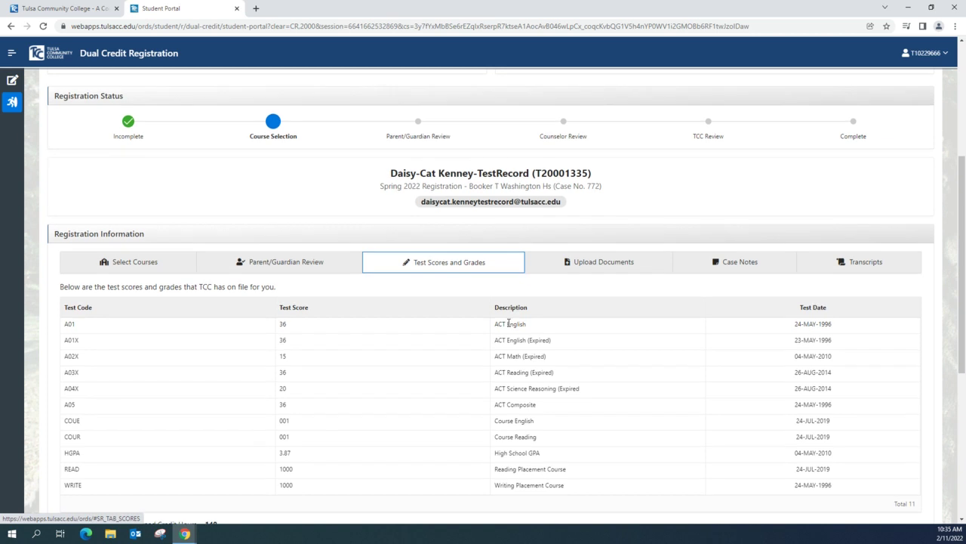
pyautogui.scroll(-1, 520, 317)
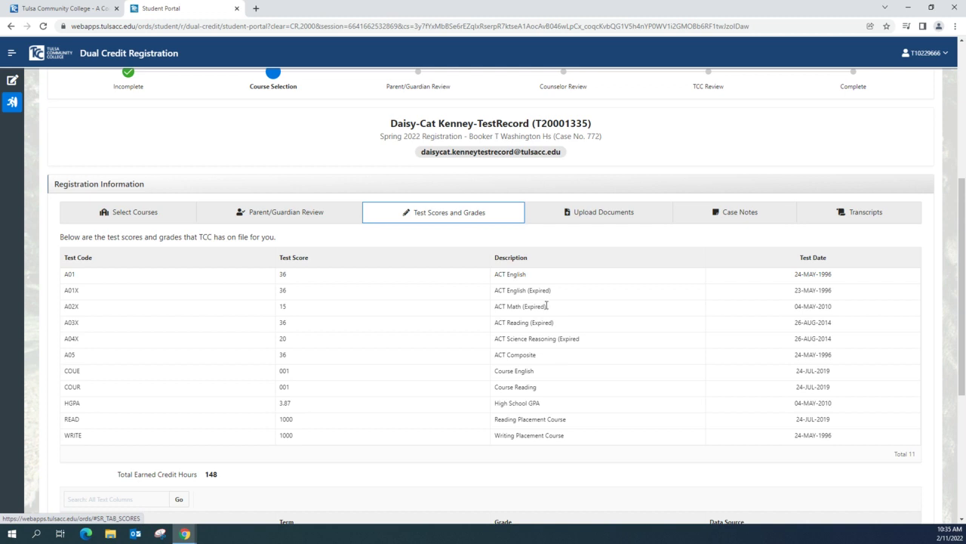
pyautogui.click(608, 219)
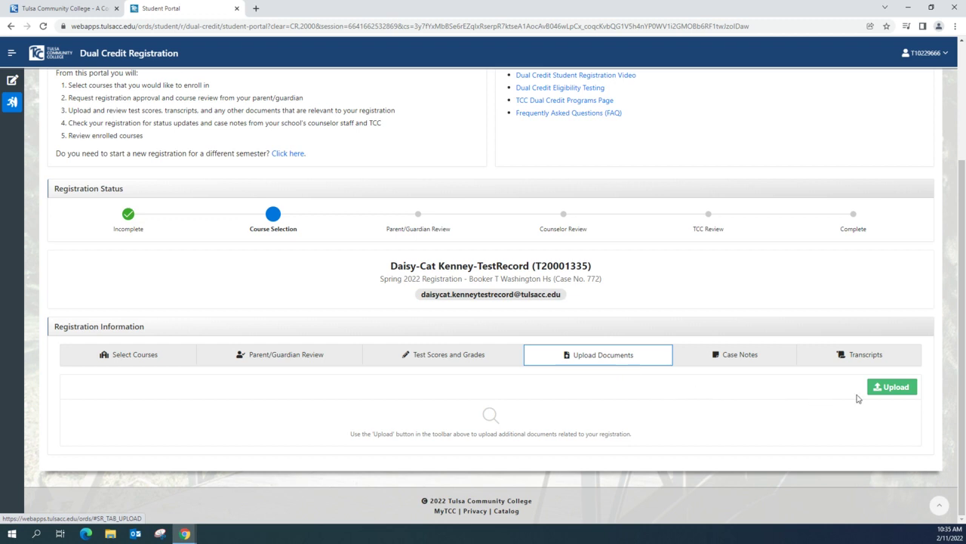
# Step: View the empty Case Notes, then return to the Select Courses section
pyautogui.click(740, 361)
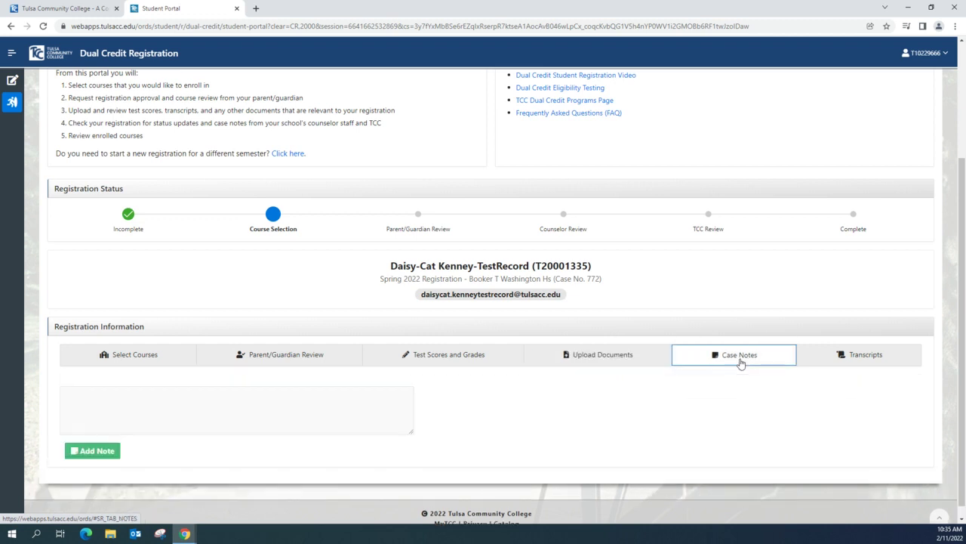
pyautogui.scroll(-1, 640, 409)
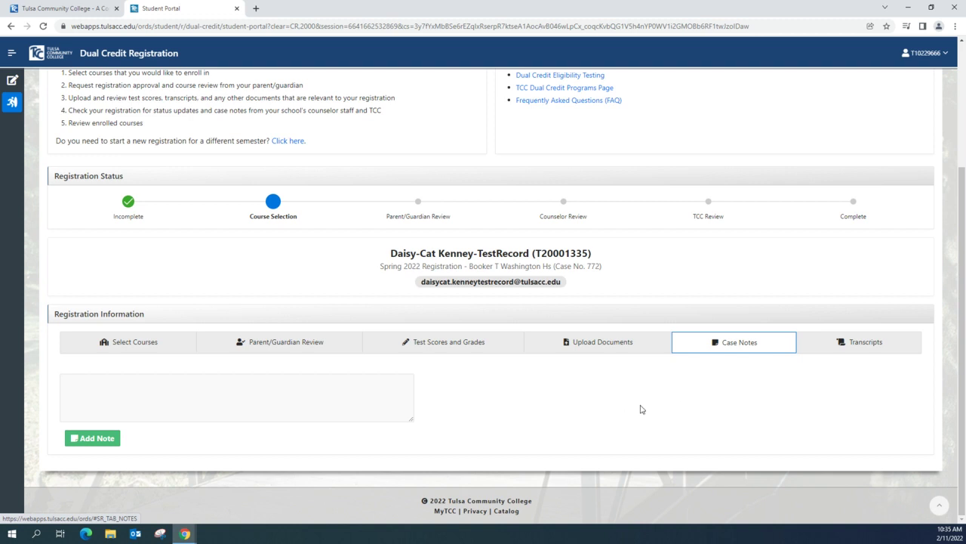
pyautogui.click(138, 341)
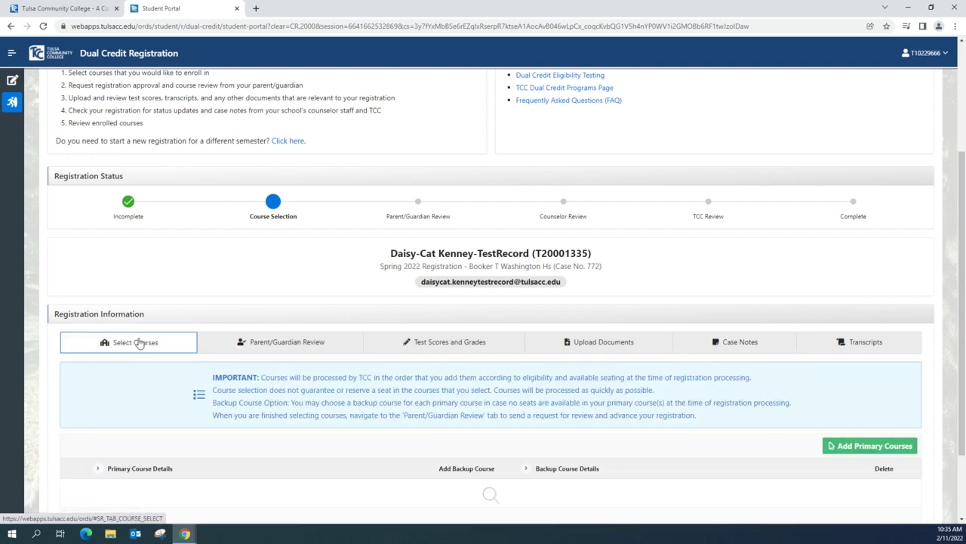
pyautogui.scroll(-1, 472, 377)
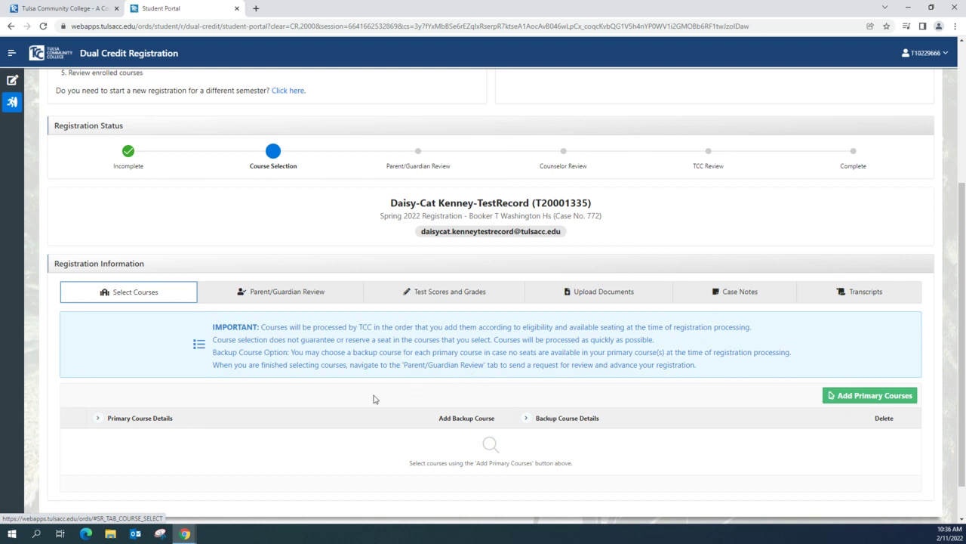
# Step: Bring up the Primary Course Options list of 1356 sections and focus its search box
pyautogui.click(853, 399)
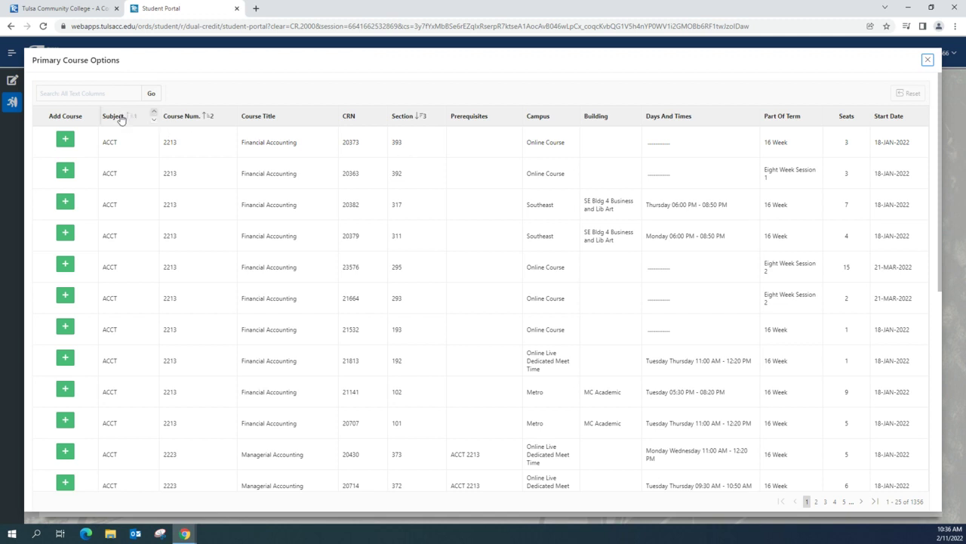
pyautogui.click(111, 90)
# Step: Search the primary course options for 'Composition', narrowing to 130 Composition I sections
pyautogui.write('Composi')
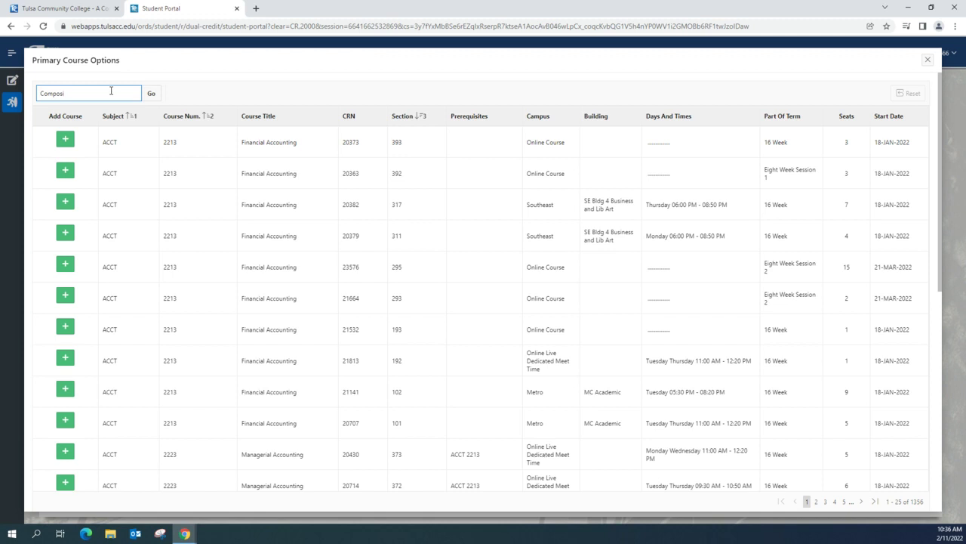
pyautogui.write('to')
pyautogui.press('BackSpace')
pyautogui.write('ition')
pyautogui.click(151, 94)
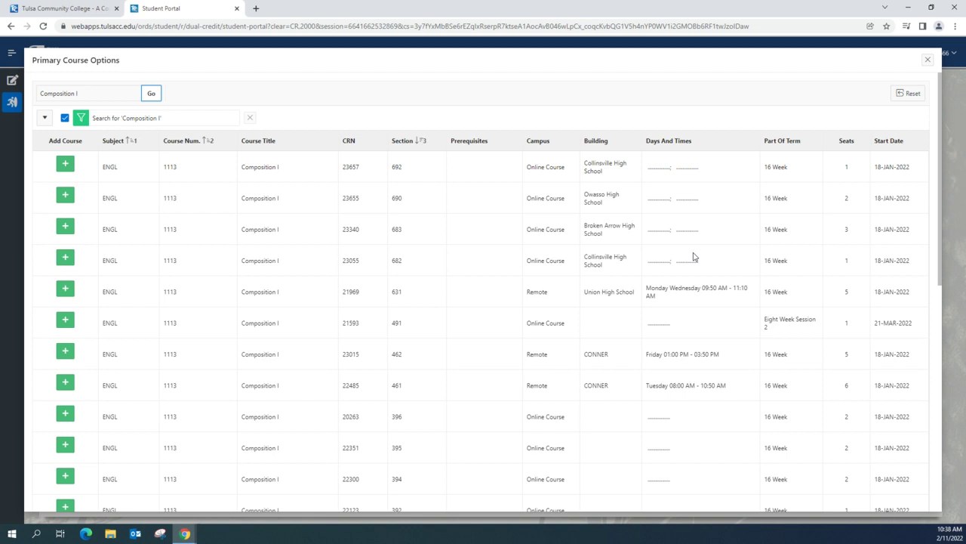
# Step: Scroll down to ENGL 1113 Section 278 and choose to add it as a primary course
pyautogui.scroll(-2, 693, 257)
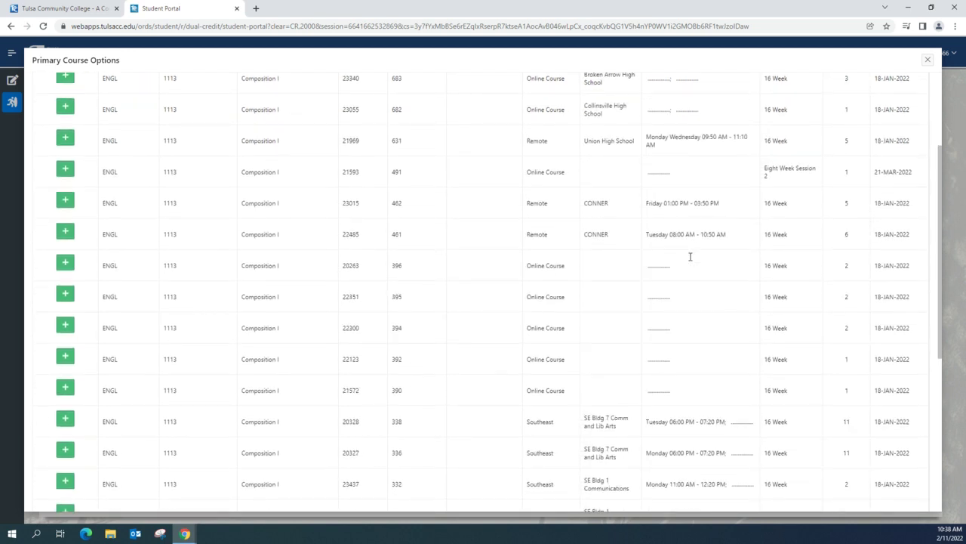
pyautogui.scroll(-1, 690, 258)
pyautogui.scroll(-2, 689, 261)
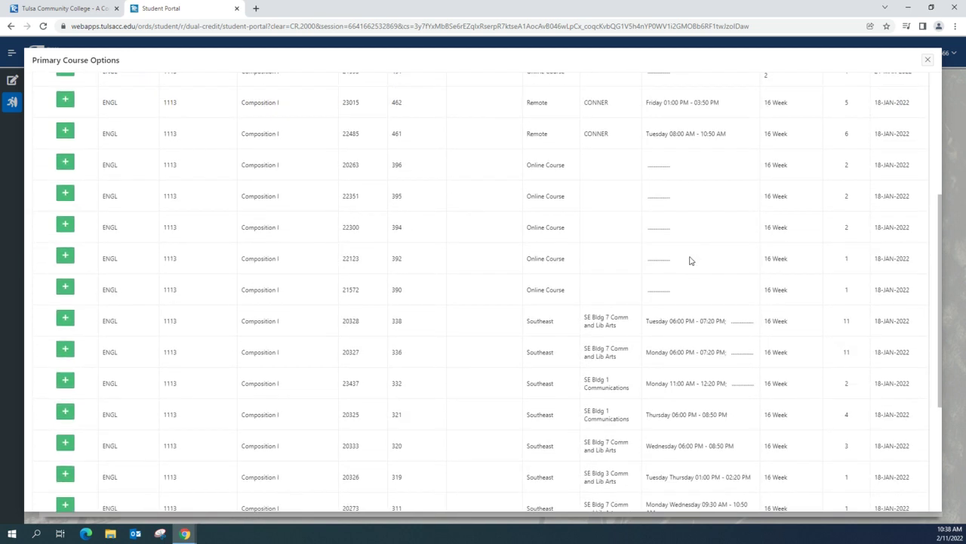
pyautogui.scroll(-2, 689, 261)
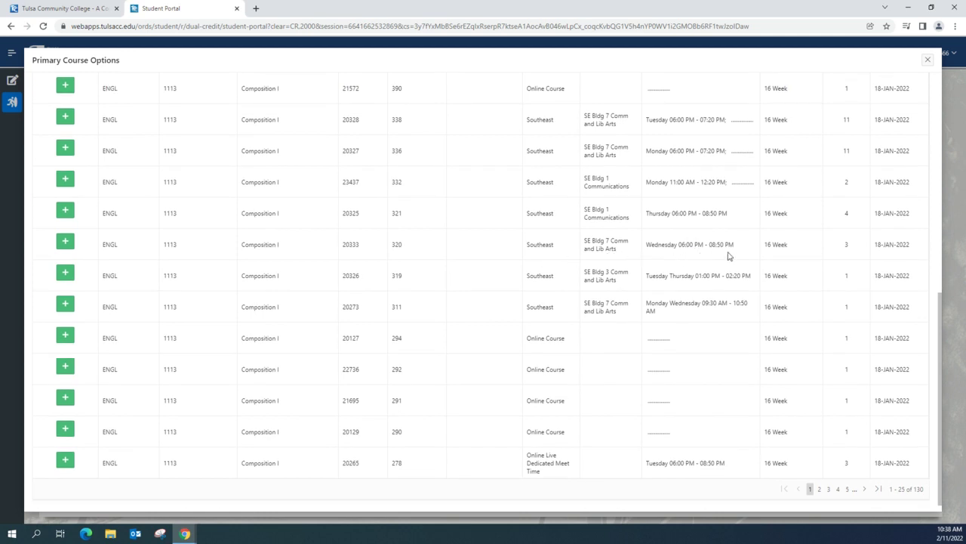
pyautogui.scroll(-1, 710, 417)
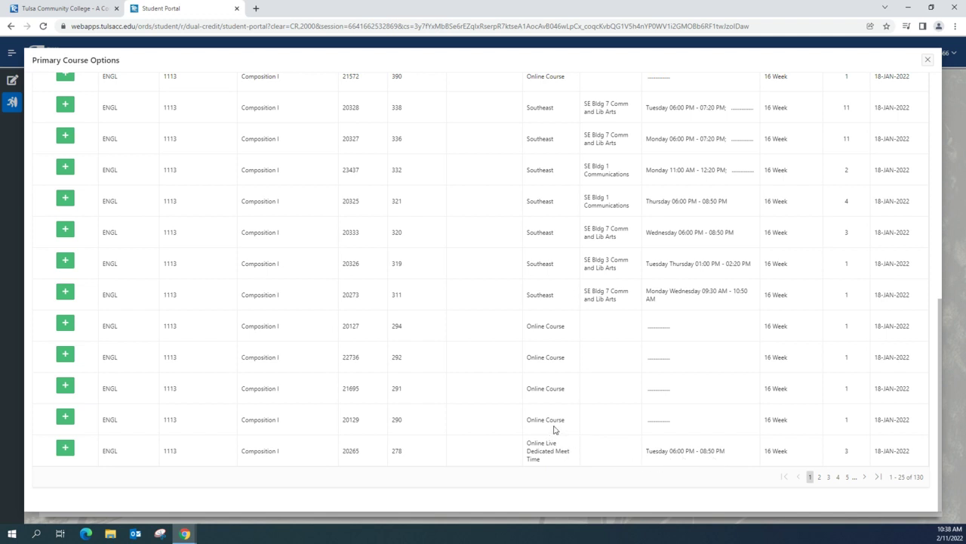
pyautogui.click(65, 449)
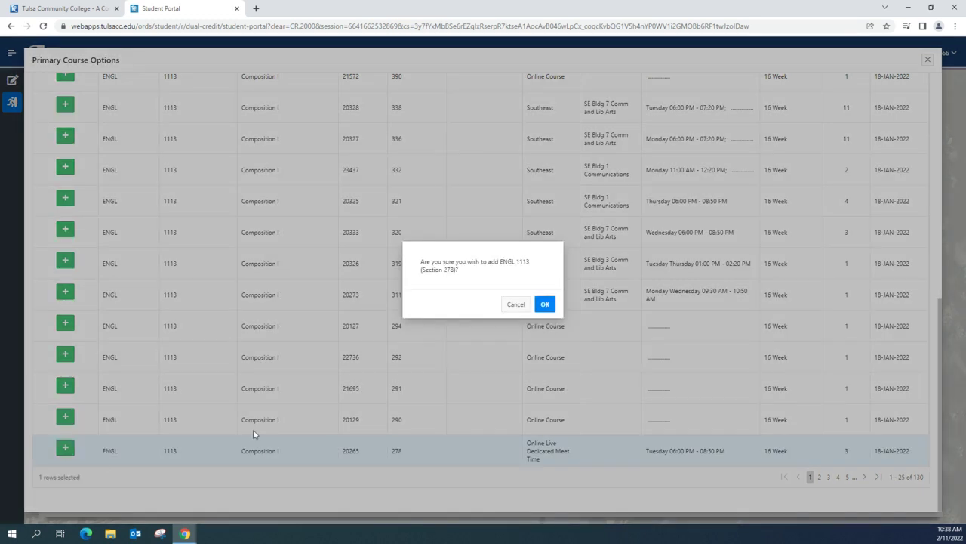
# Step: Confirm ENGL 1113 Section 278 as a primary course and list its 1356 backup options
pyautogui.click(545, 304)
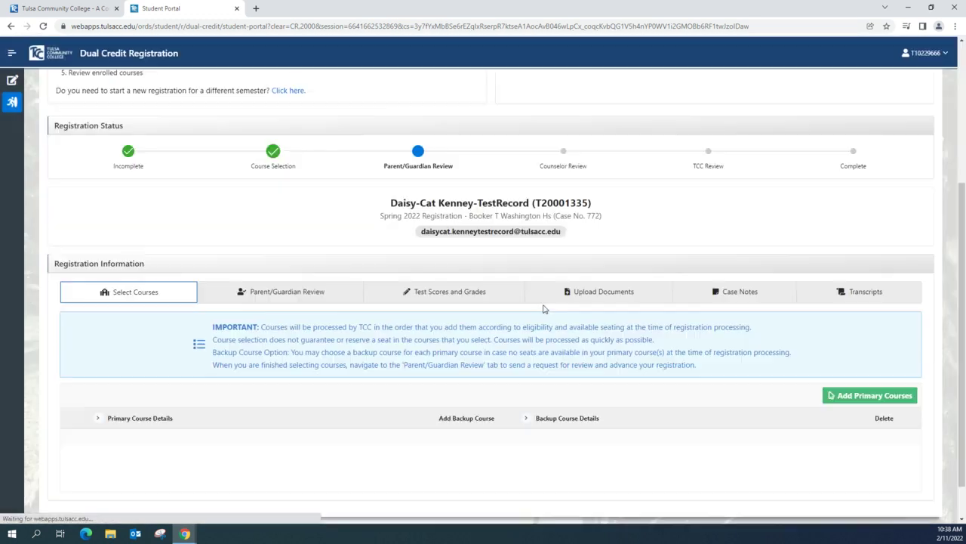
pyautogui.scroll(-1, 513, 379)
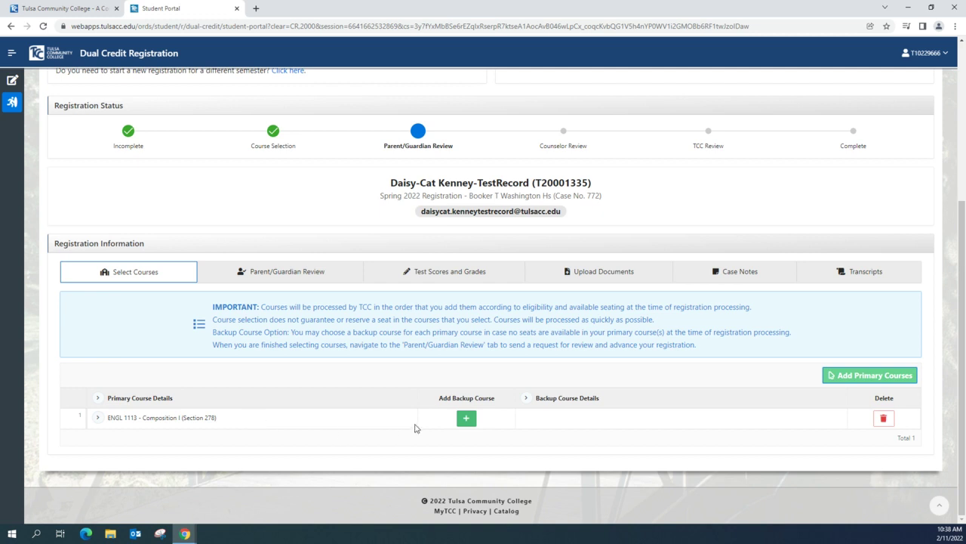
pyautogui.click(466, 419)
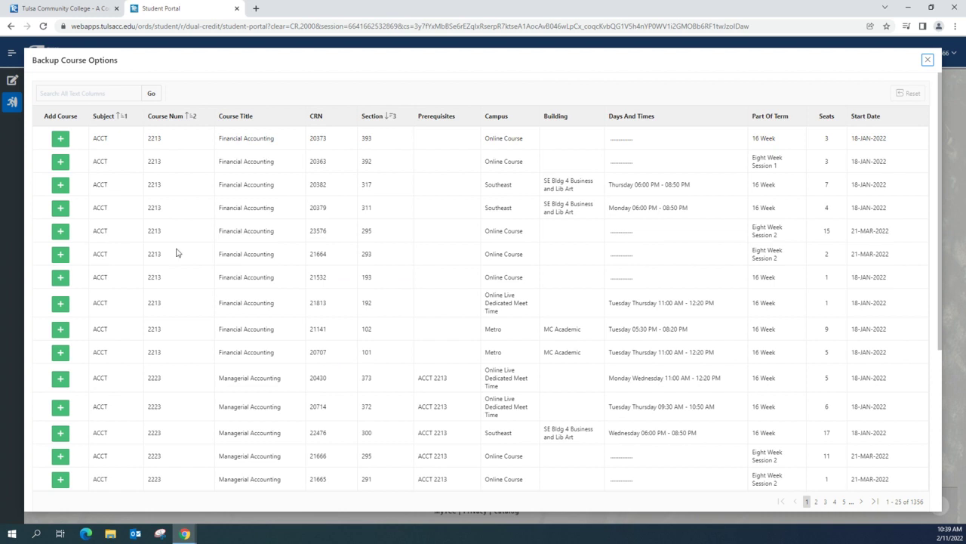
# Step: Filter the backup course options to subject ENGL and course number 1113
pyautogui.click(112, 119)
pyautogui.scroll(-2, 103, 187)
pyautogui.scroll(-4, 103, 187)
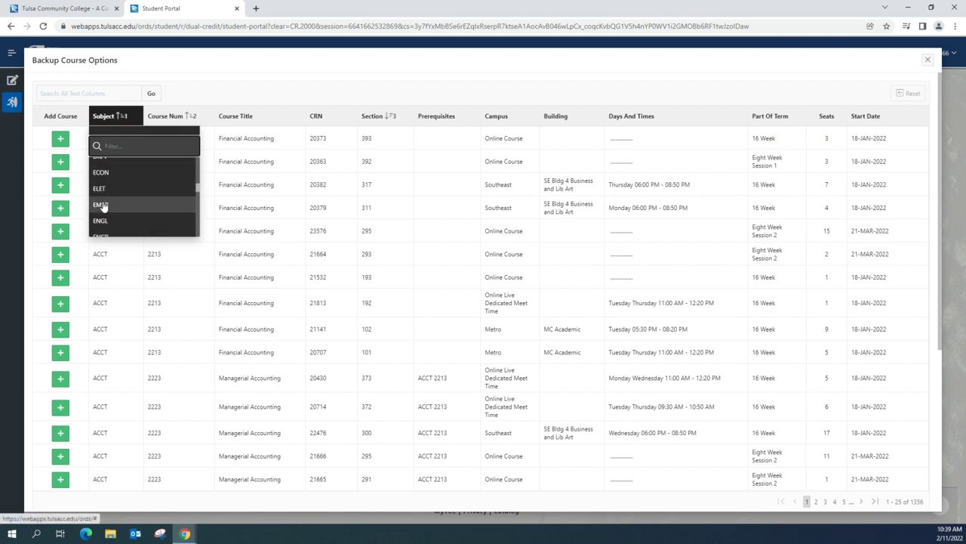
pyautogui.click(101, 221)
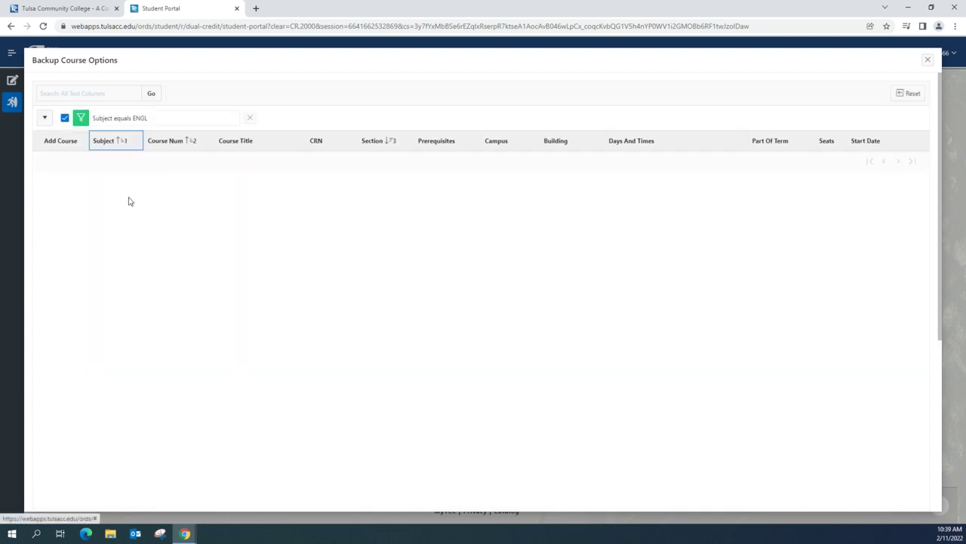
pyautogui.click(167, 141)
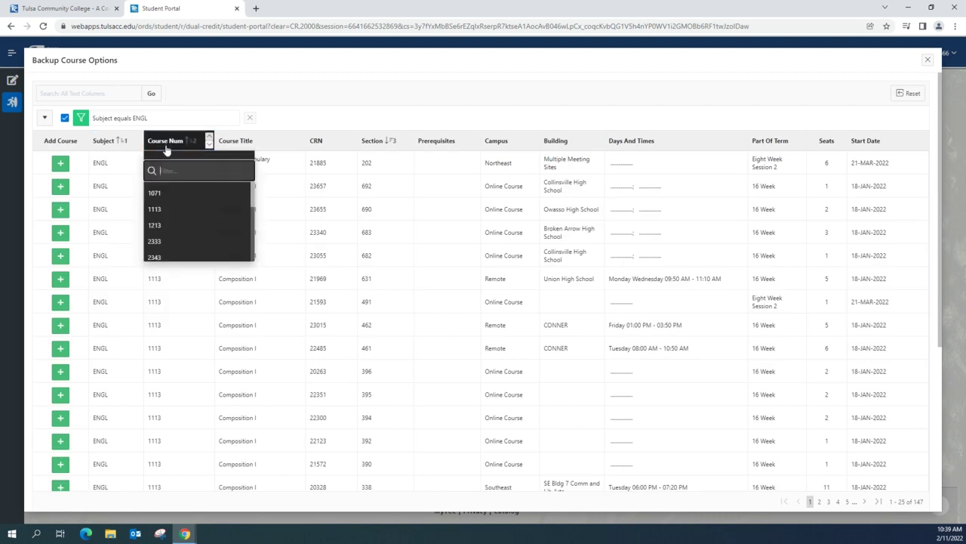
pyautogui.scroll(-3, 156, 200)
pyautogui.scroll(3, 156, 196)
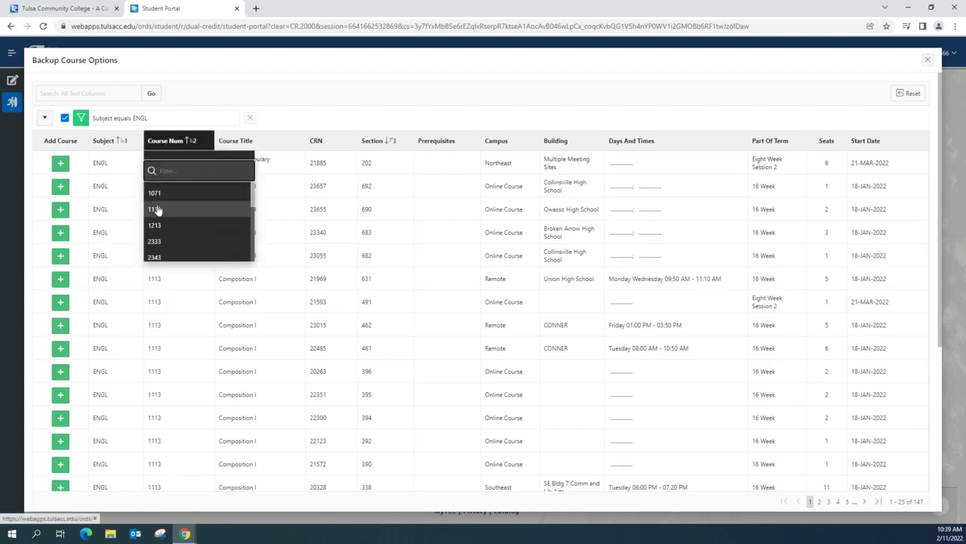
pyautogui.click(158, 215)
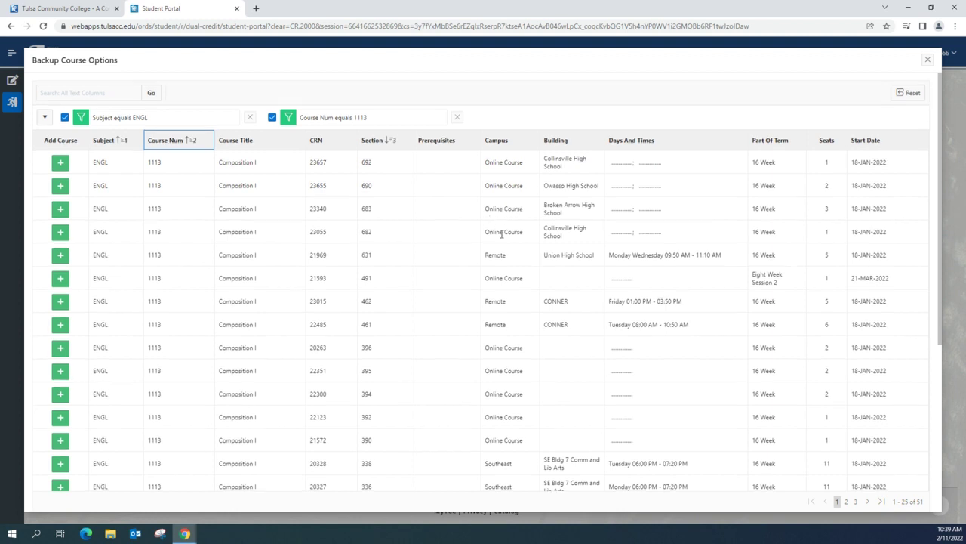
# Step: Confirm Section 321 as the ENGL 1113 backup, then bring up Primary Course Options
pyautogui.scroll(-3, 499, 240)
pyautogui.scroll(-1, 563, 249)
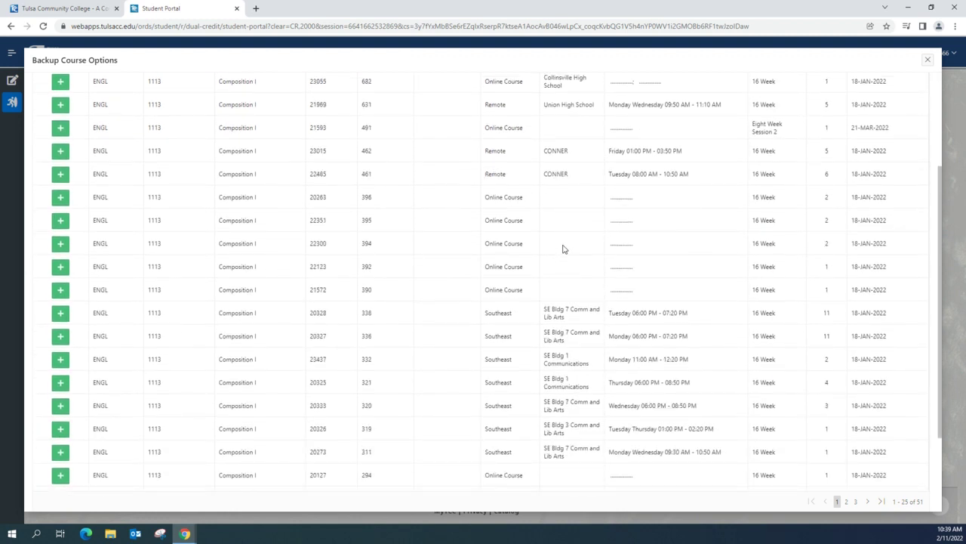
pyautogui.scroll(-2, 561, 242)
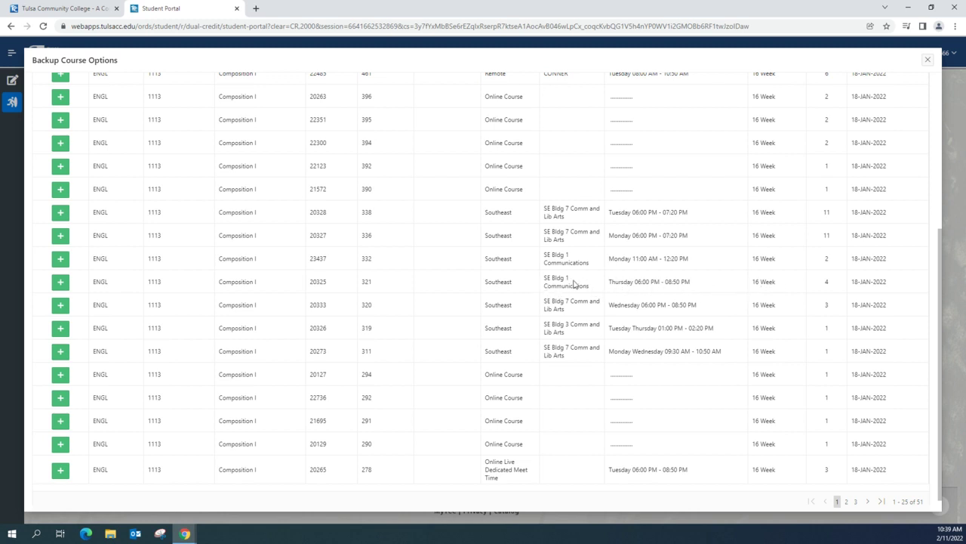
pyautogui.click(60, 284)
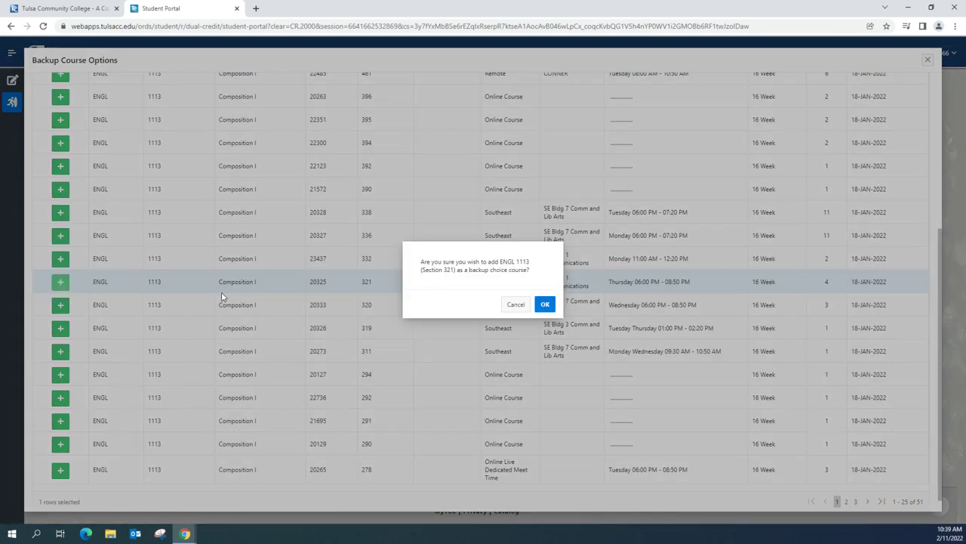
pyautogui.click(546, 304)
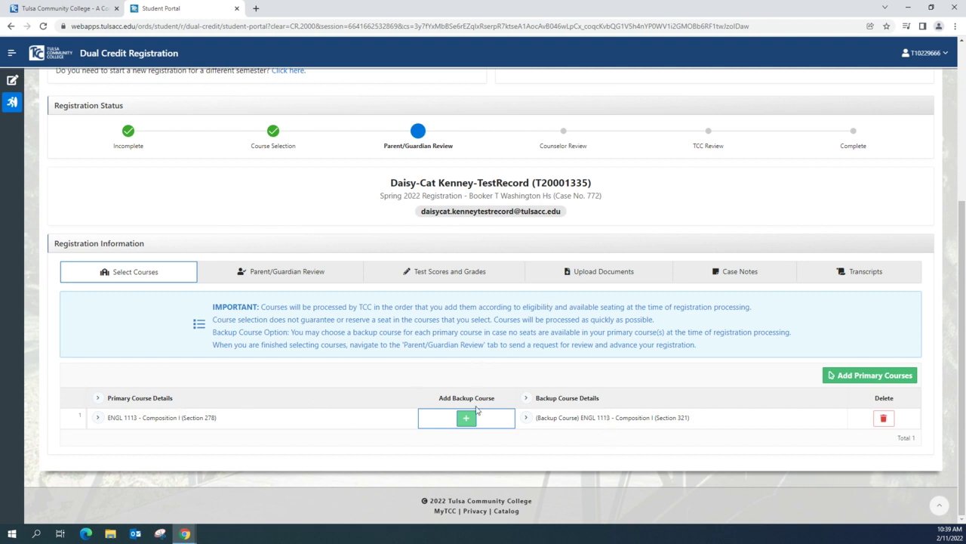
pyautogui.click(847, 380)
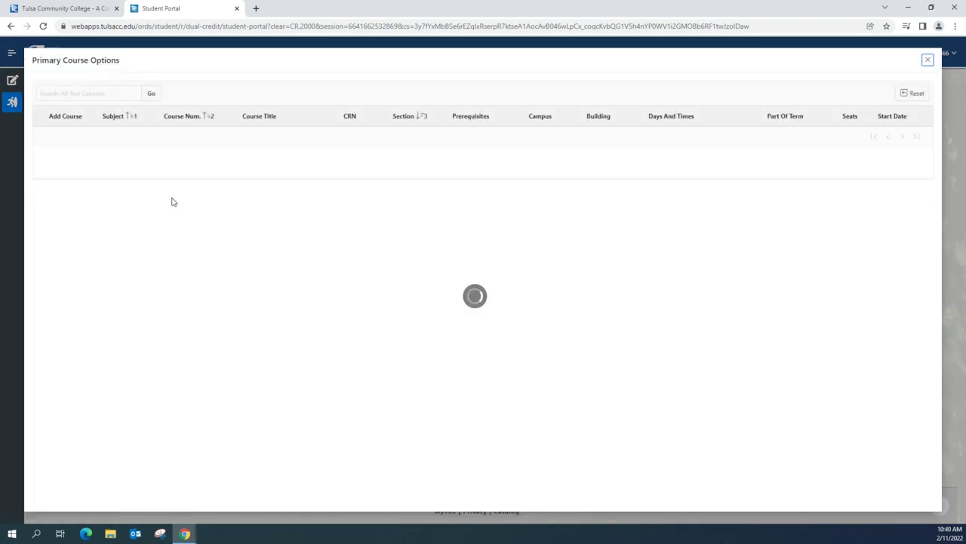
# Step: Search the course list for Nutrition and Government, then clear both search filters
pyautogui.click(119, 93)
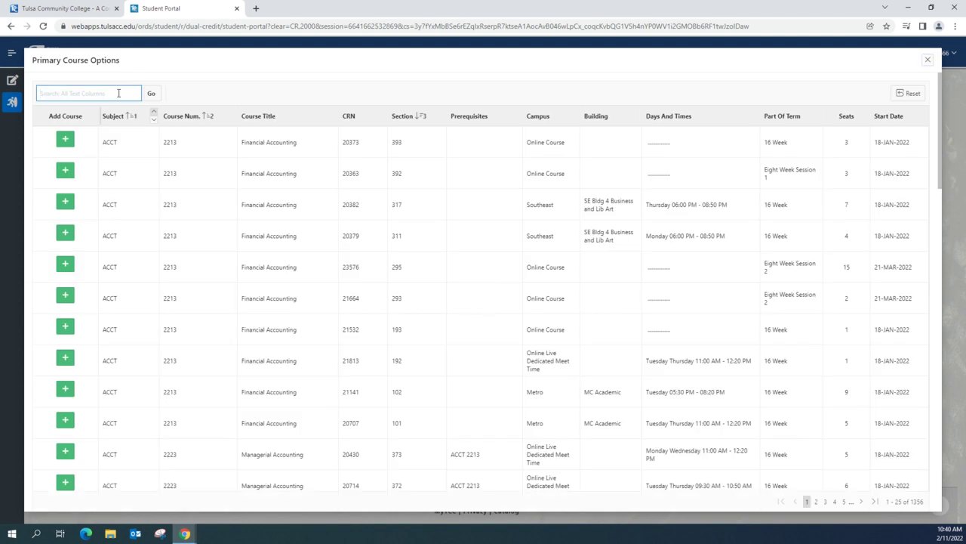
pyautogui.write('Nutrition')
pyautogui.click(150, 95)
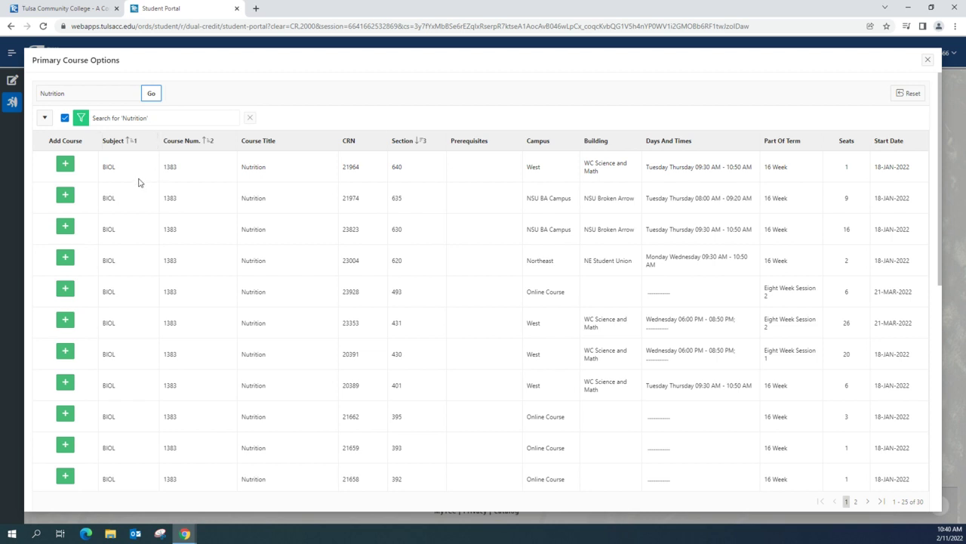
pyautogui.moveTo(95, 98); pyautogui.dragTo(13, 96)
pyautogui.write('Government')
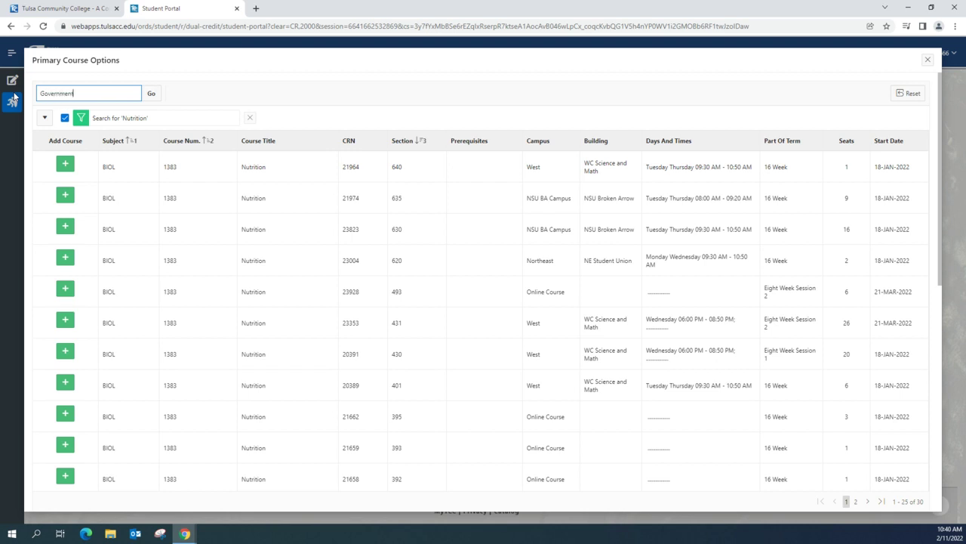
pyautogui.click(153, 93)
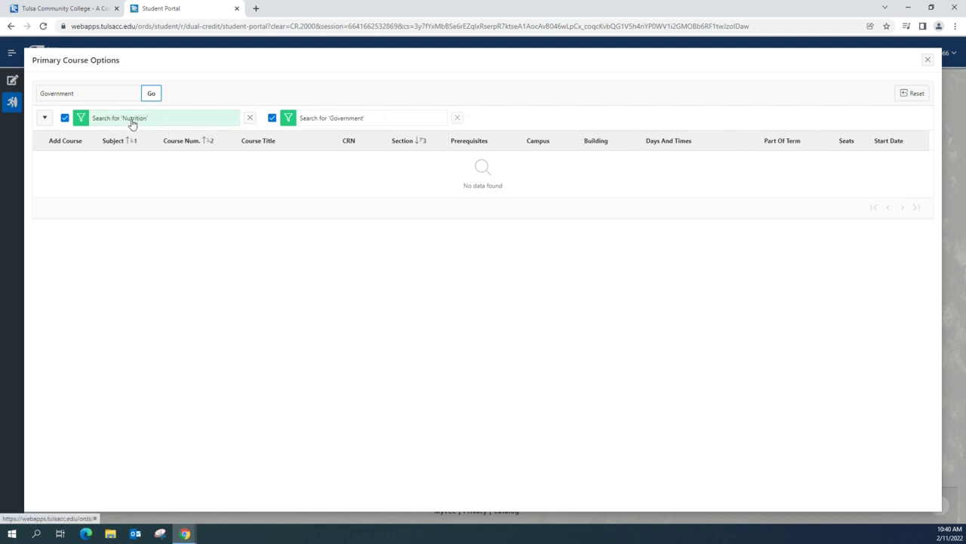
pyautogui.click(250, 119)
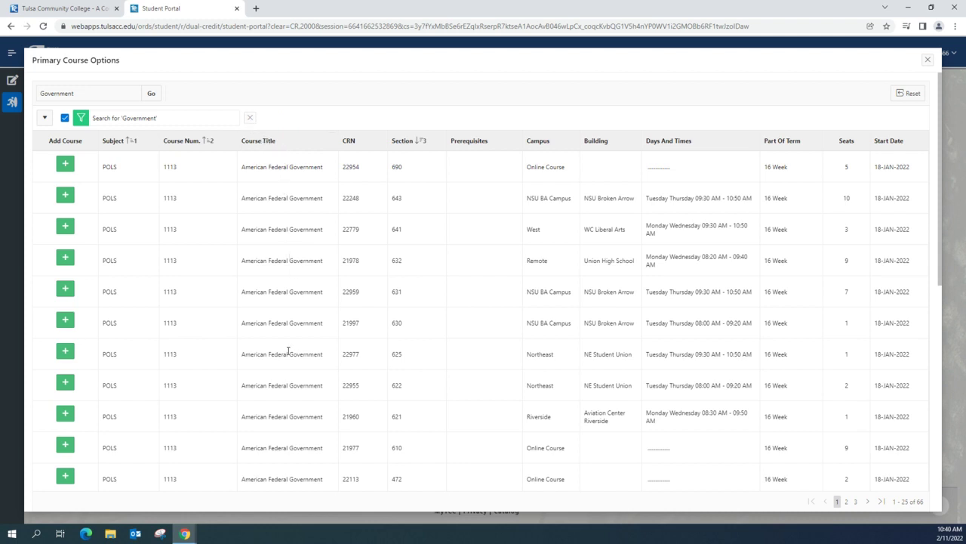
pyautogui.click(250, 120)
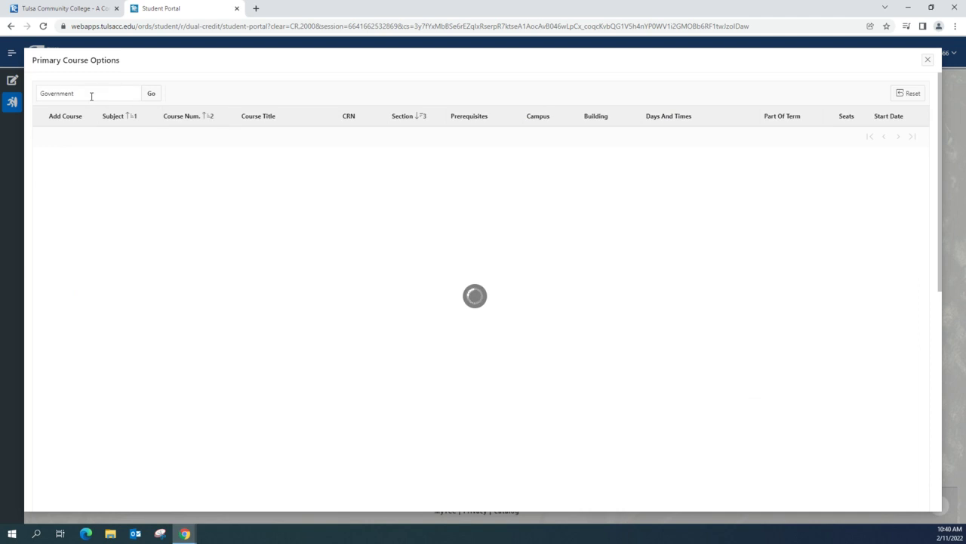
# Step: Search 'Nutrition' and confirm BIOL 1383 Section 640 as the second primary course
pyautogui.doubleClick(88, 92)
pyautogui.write('Nutrition')
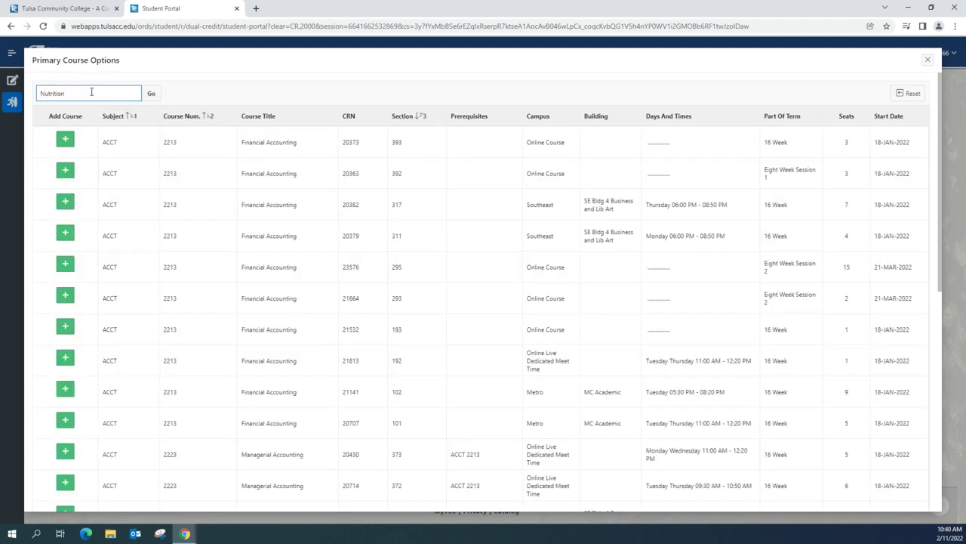
pyautogui.click(152, 94)
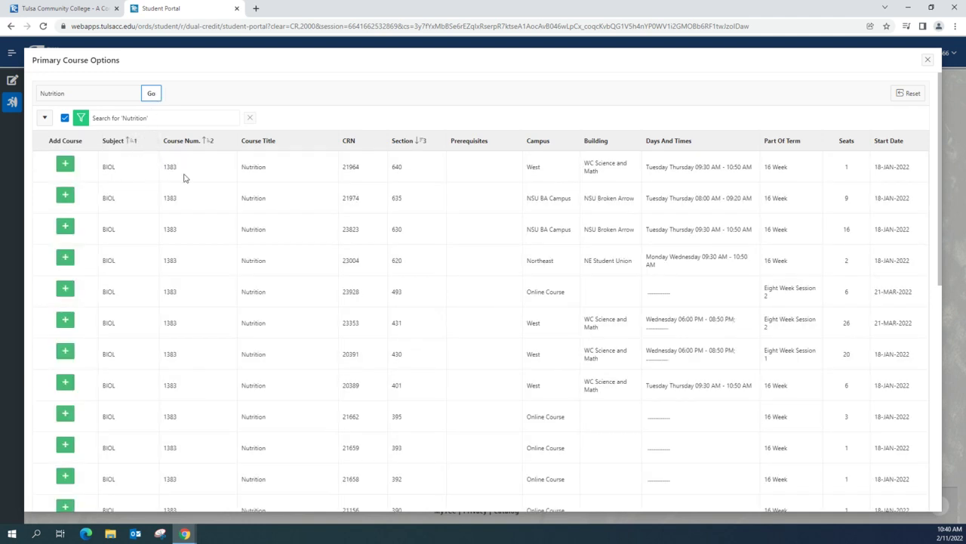
pyautogui.scroll(-1, 276, 209)
pyautogui.scroll(1, 277, 209)
pyautogui.click(65, 164)
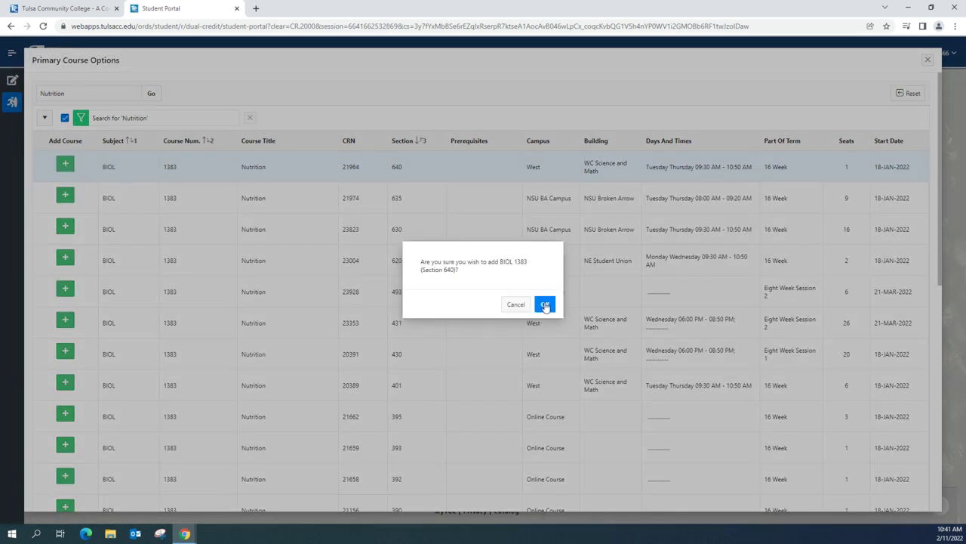
pyautogui.click(545, 304)
pyautogui.scroll(-1, 453, 363)
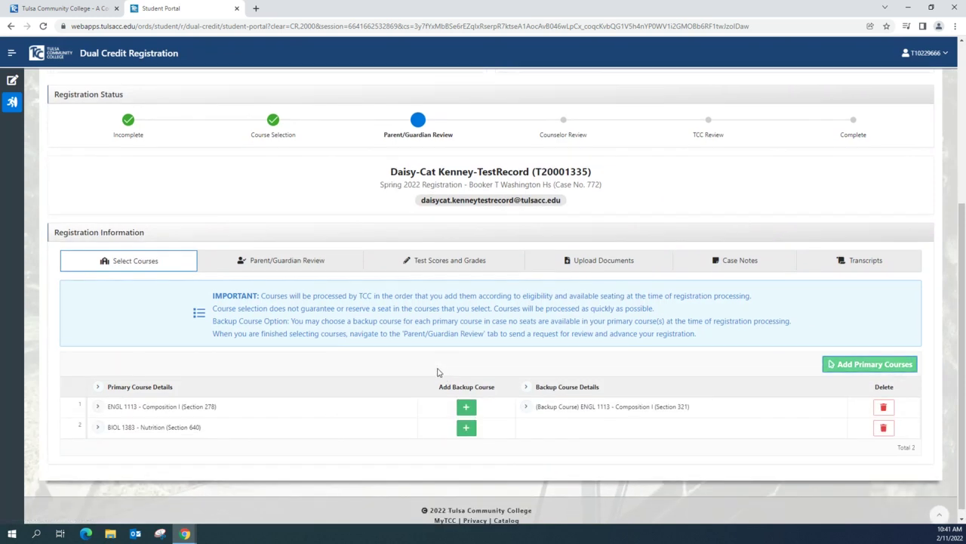
# Step: Expand the ENGL 1113 and BIOL 1383 rows to show Pending Approval and 3 credit hours
pyautogui.click(97, 399)
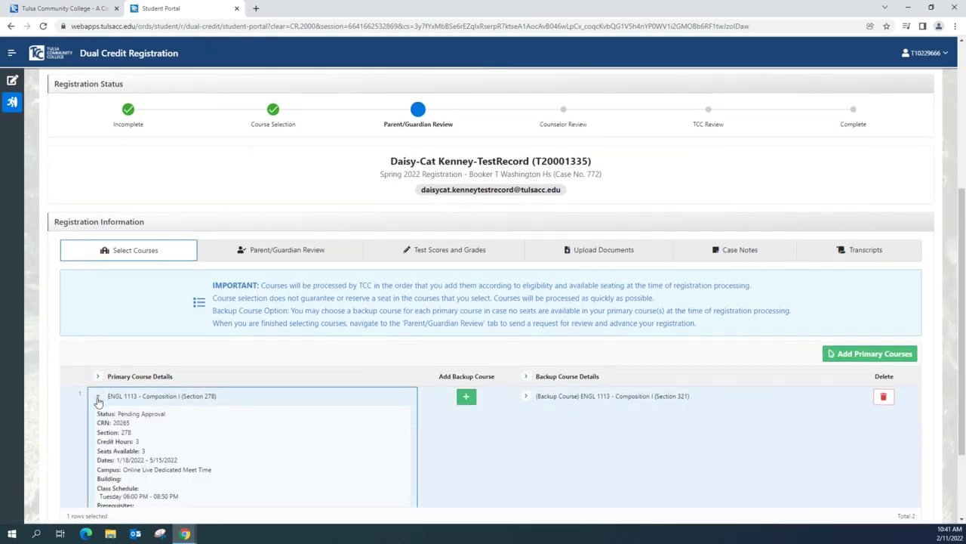
pyautogui.scroll(-1, 98, 402)
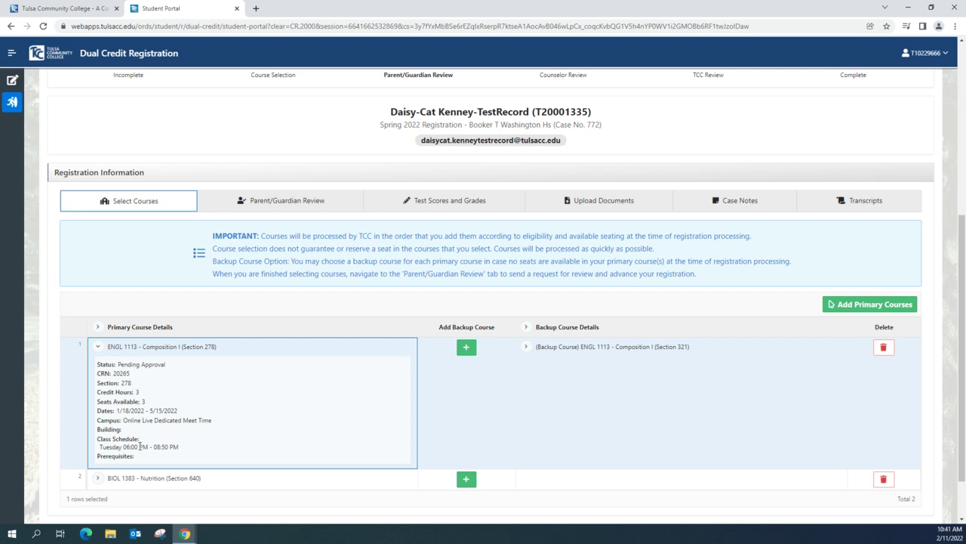
pyautogui.scroll(-1, 161, 436)
pyautogui.click(94, 469)
pyautogui.scroll(-1, 435, 408)
pyautogui.scroll(-1, 435, 400)
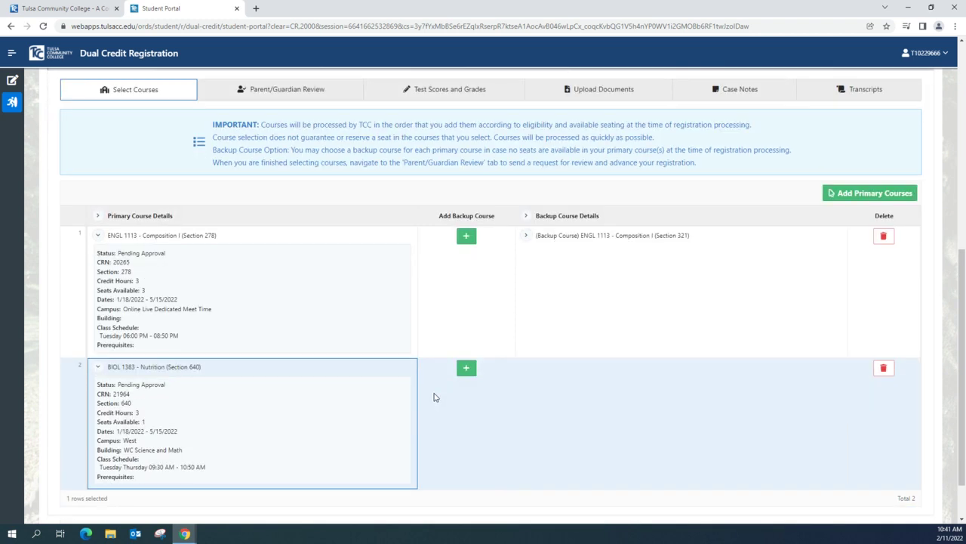
# Step: List backup options for the Nutrition row filtered to subject BIOL and course 1383
pyautogui.click(467, 368)
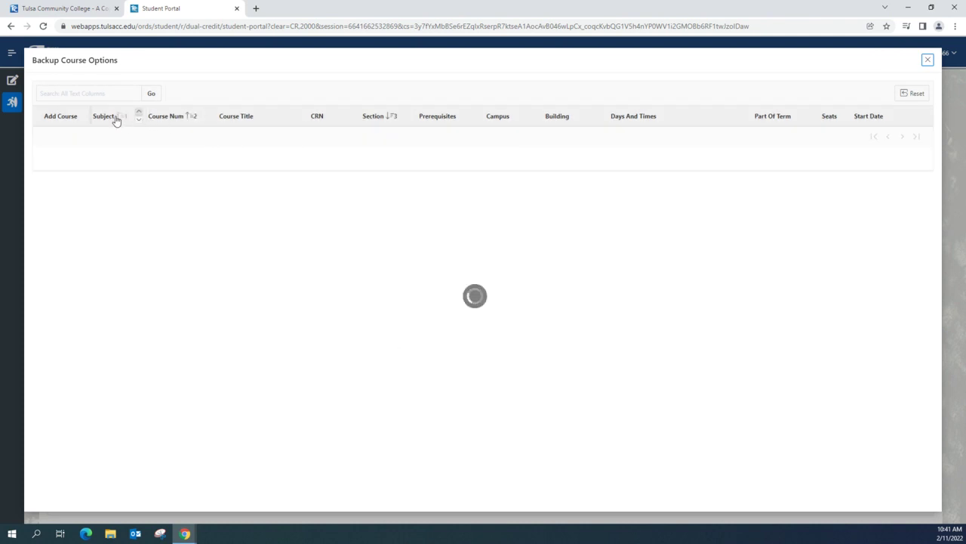
pyautogui.click(115, 118)
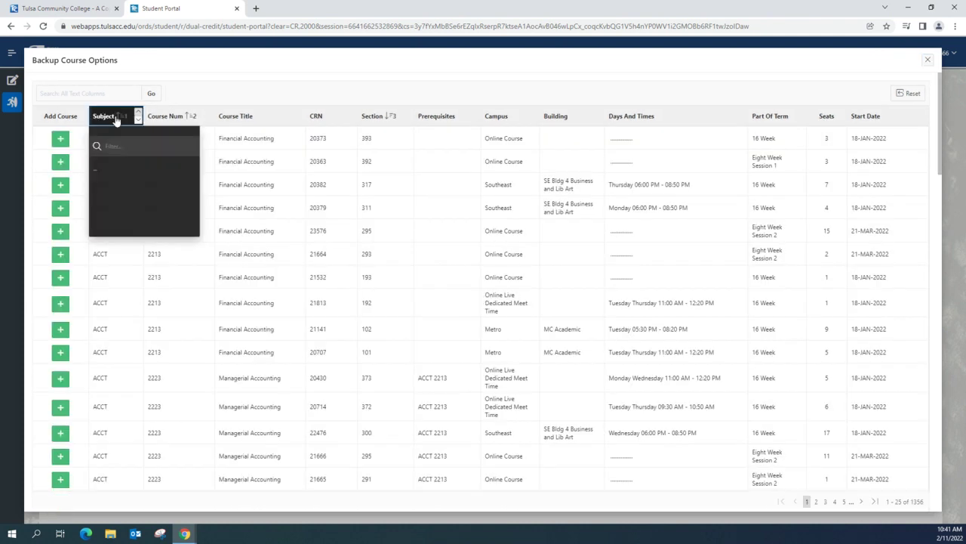
pyautogui.scroll(-3, 105, 185)
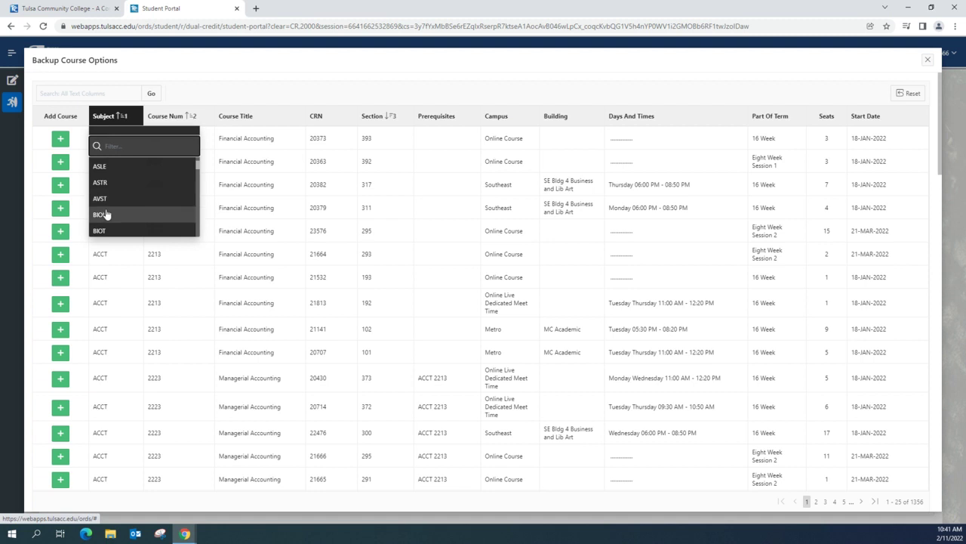
pyautogui.click(106, 214)
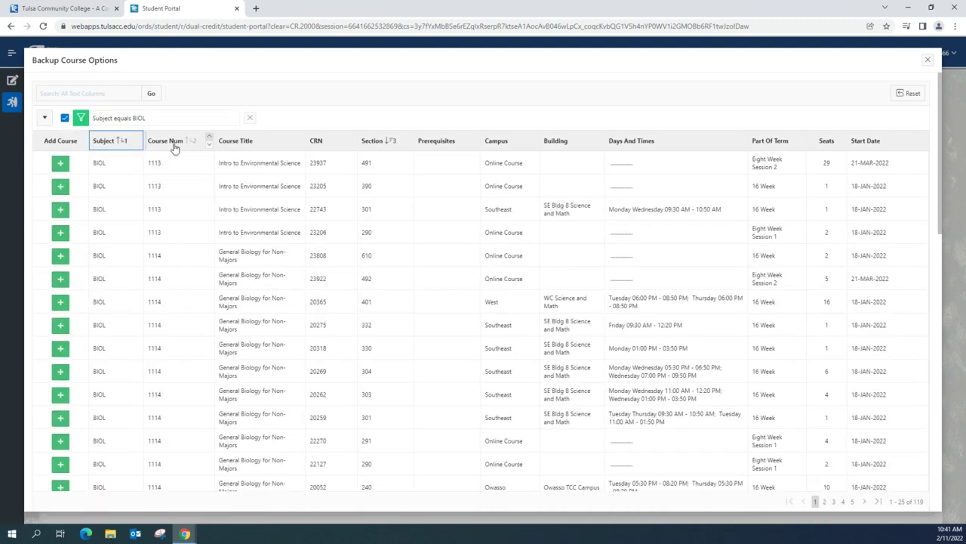
pyautogui.click(173, 145)
pyautogui.scroll(-3, 160, 224)
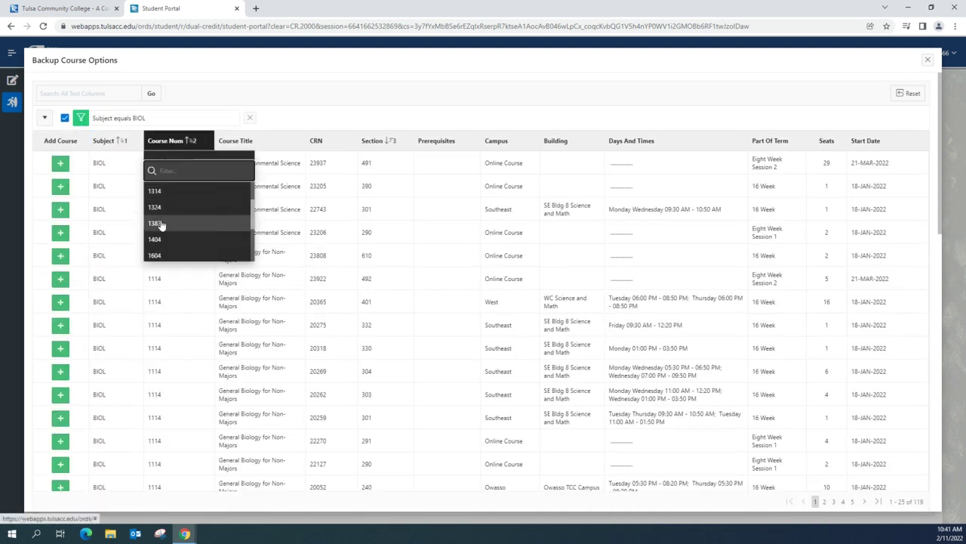
pyautogui.click(156, 223)
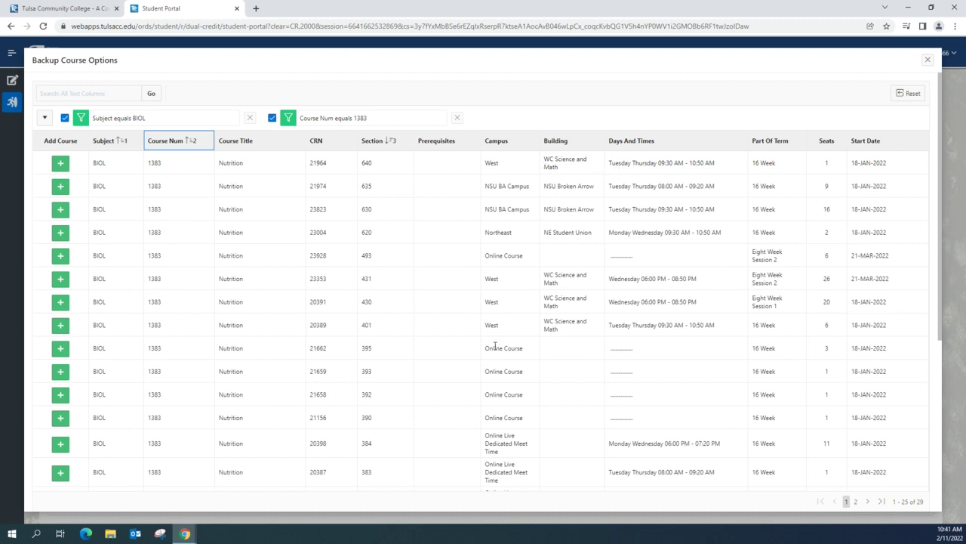
# Step: Choose BIOL 1383 Section 240 from the 29 sections as the backup and confirm
pyautogui.scroll(-3, 344, 376)
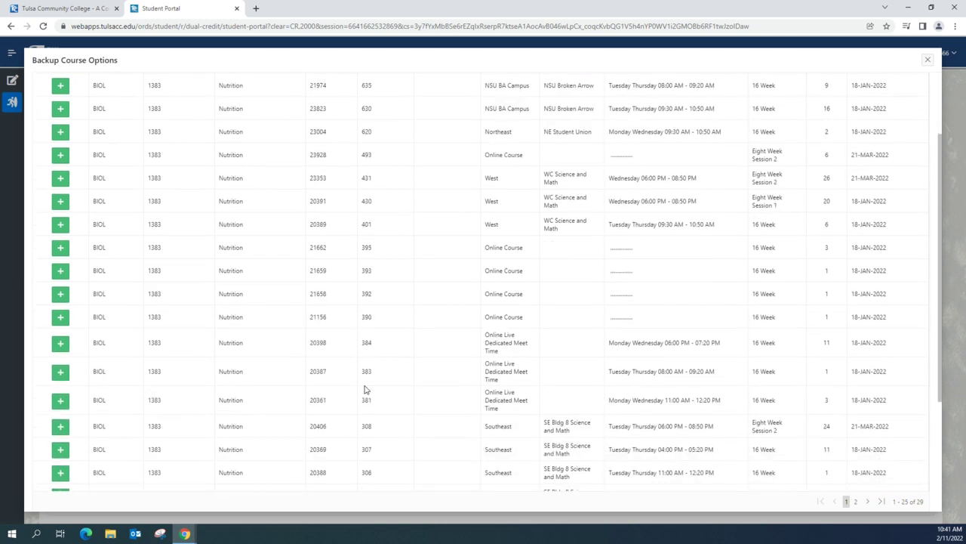
pyautogui.scroll(-2, 364, 390)
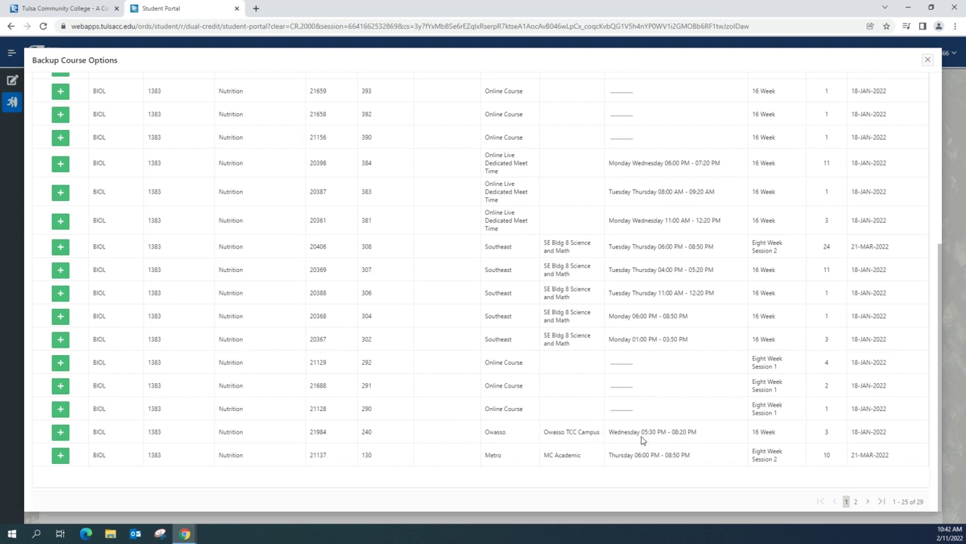
pyautogui.click(62, 432)
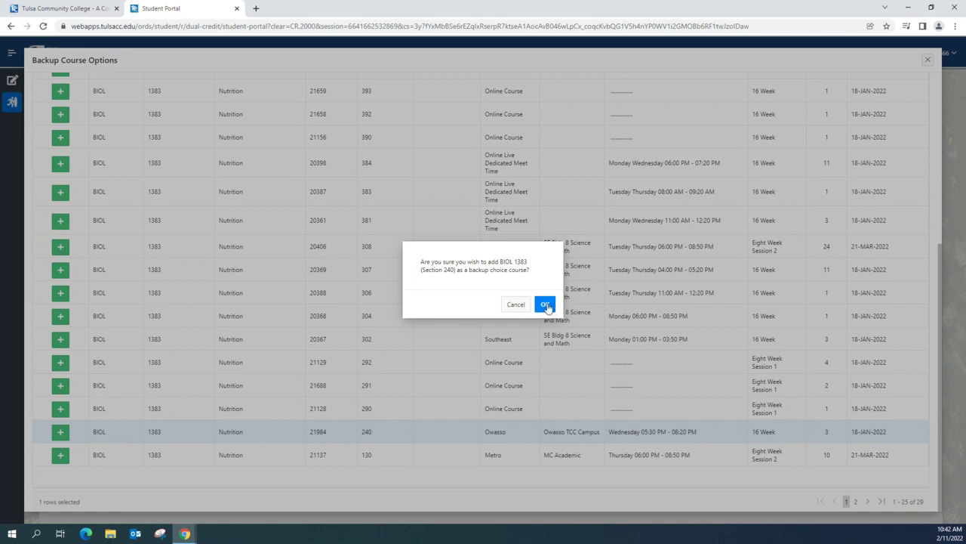
pyautogui.click(545, 305)
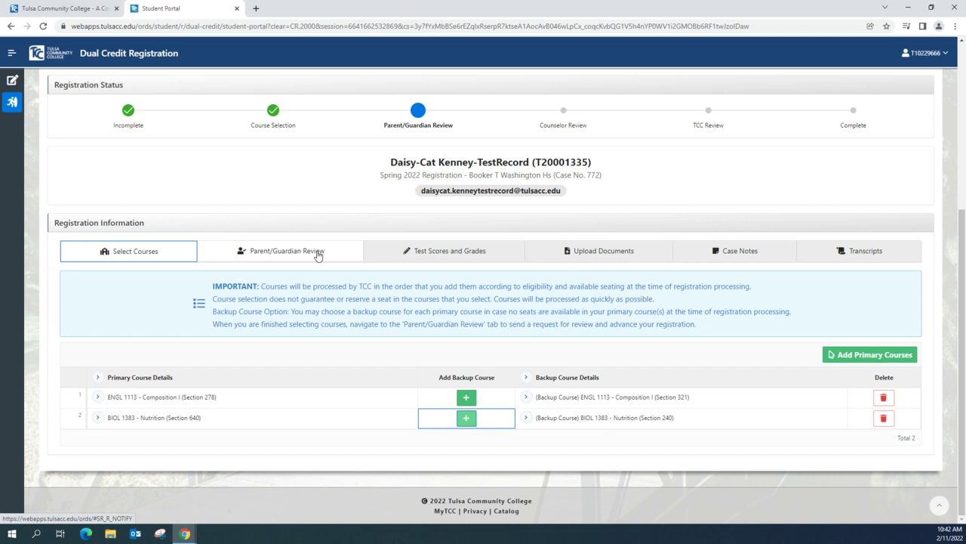
# Step: Go to the Parent/Guardian Review step, where the name and e-mail fields are blank
pyautogui.click(318, 256)
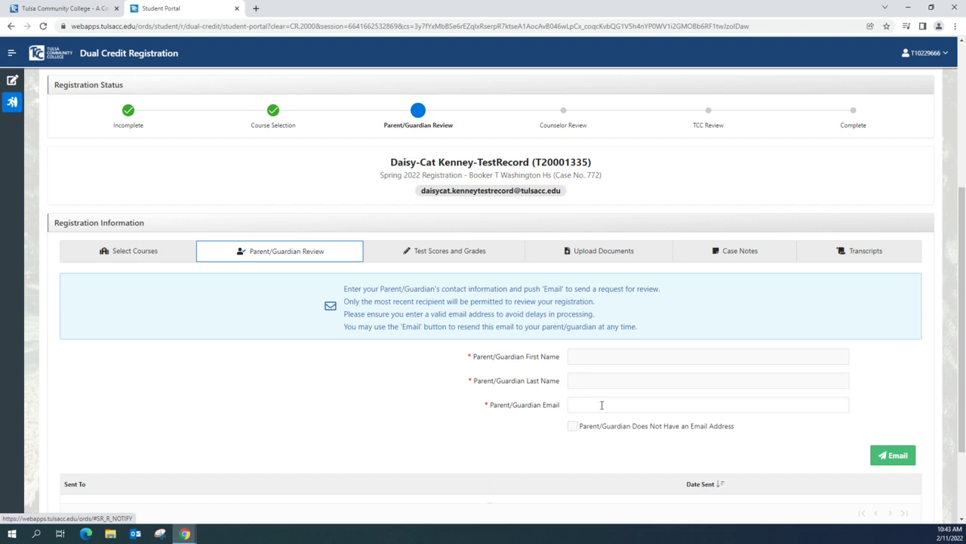
pyautogui.click(891, 453)
pyautogui.scroll(-2, 340, 230)
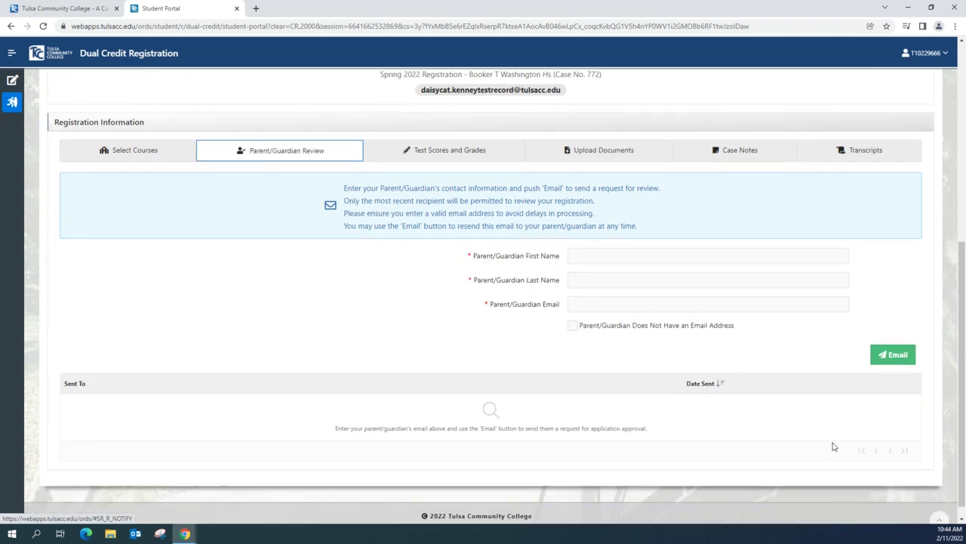
# Step: Start a new registration draft for another semester, leaving the semester dropdown unchosen
pyautogui.scroll(3, 742, 352)
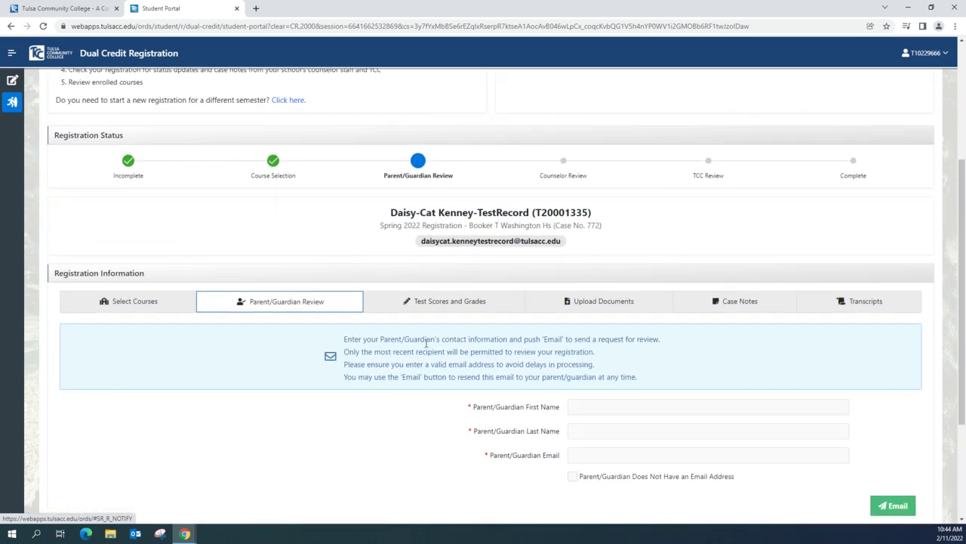
pyautogui.scroll(2, 297, 333)
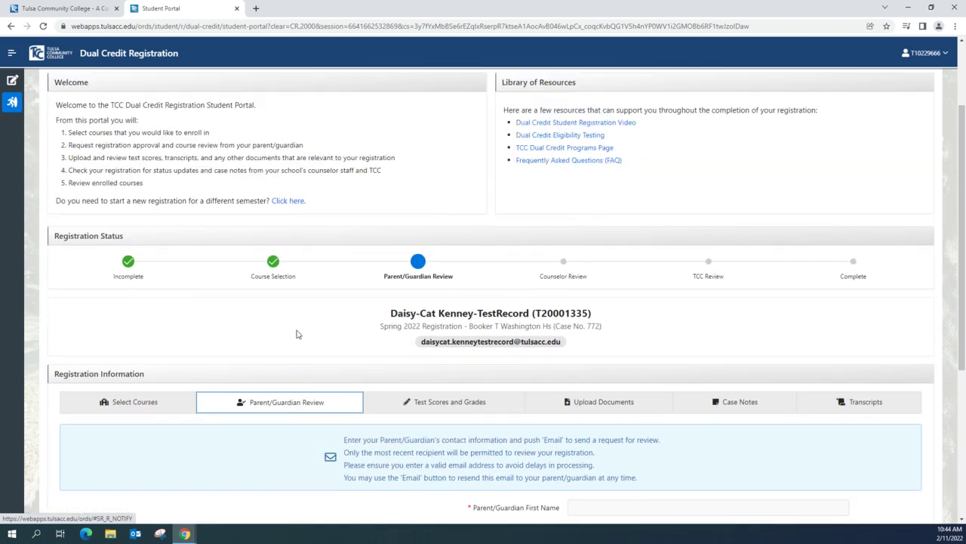
pyautogui.click(291, 205)
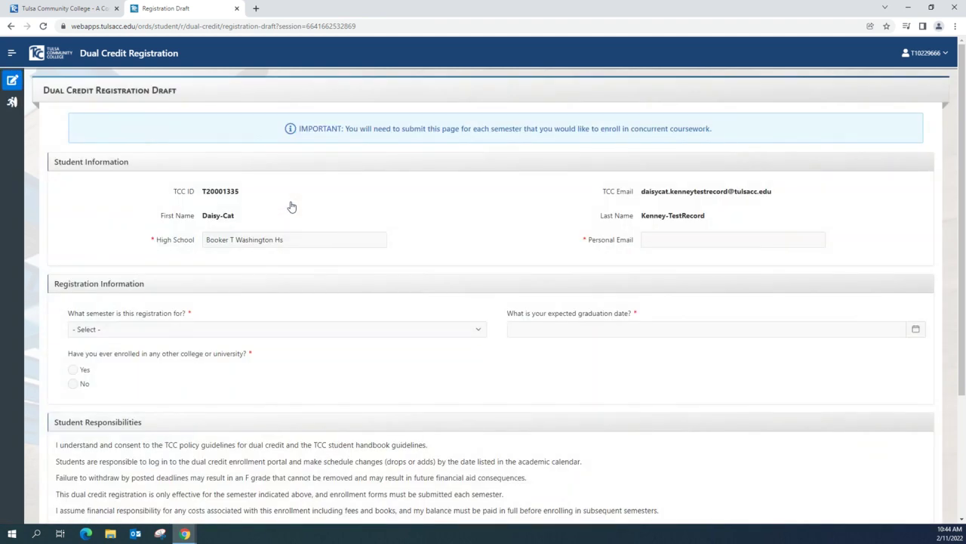
pyautogui.click(321, 331)
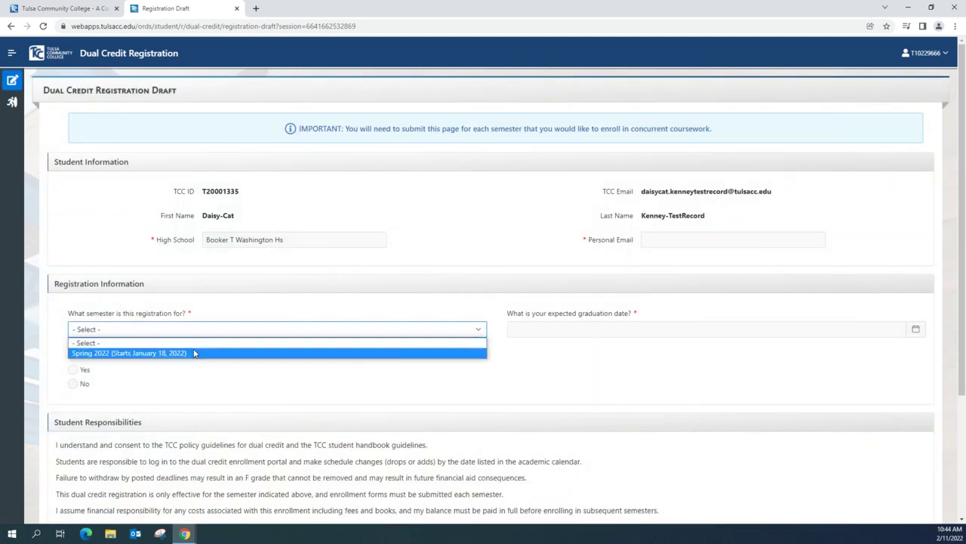
pyautogui.click(217, 334)
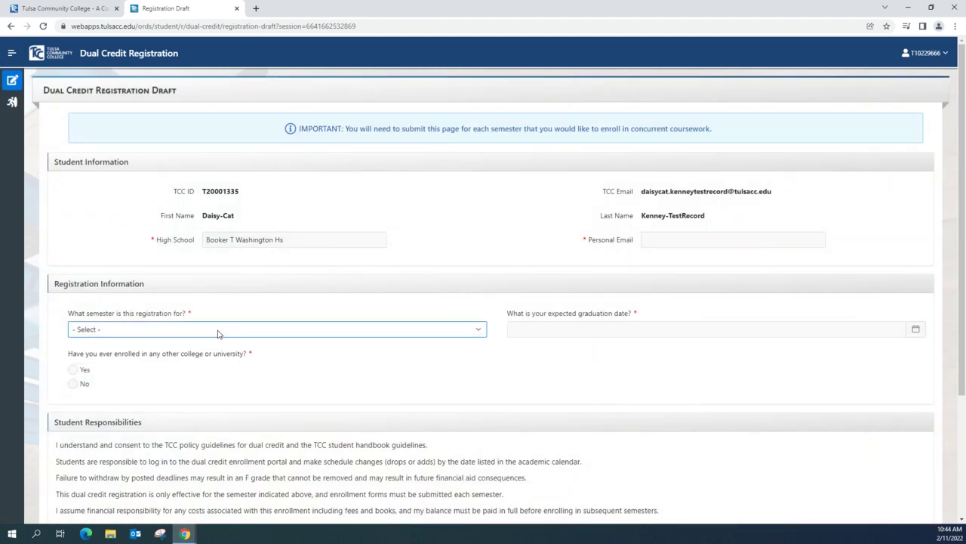